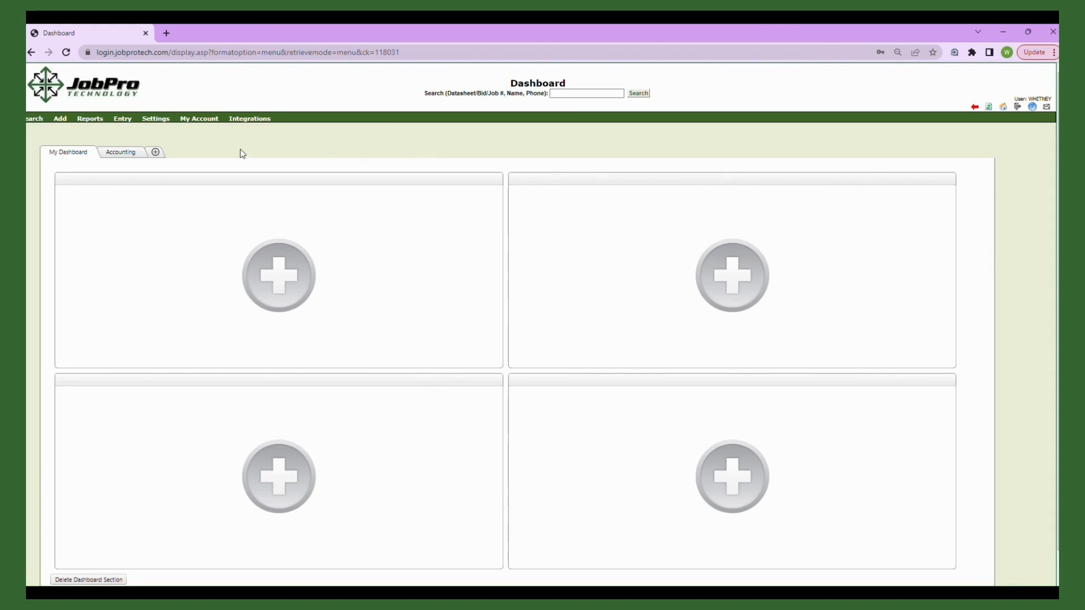
Open System Configuration and look over the invoice templates and the general business settings
click(160, 120)
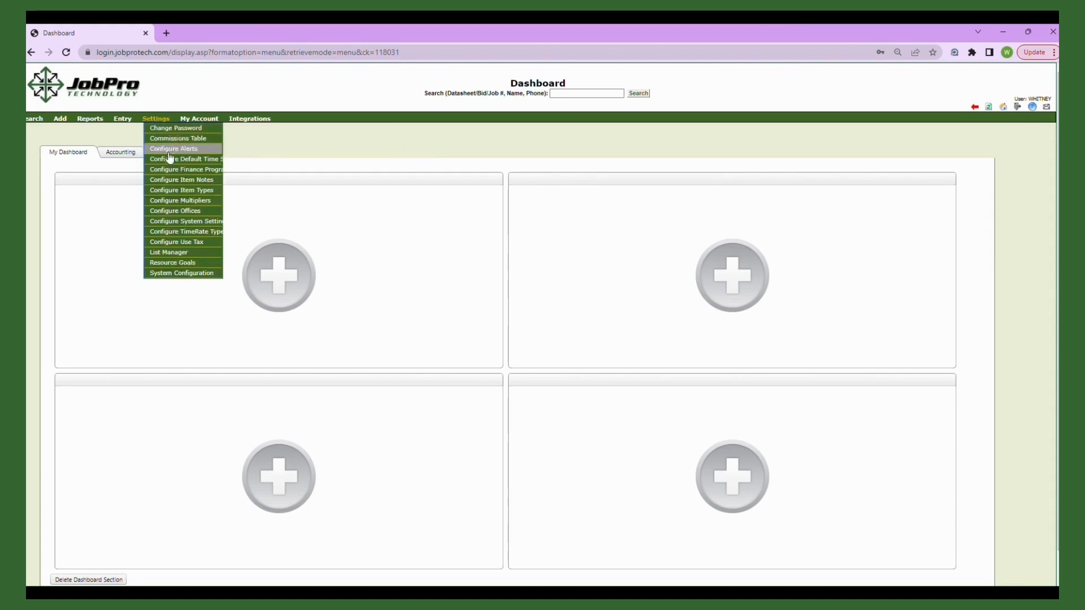
click(173, 275)
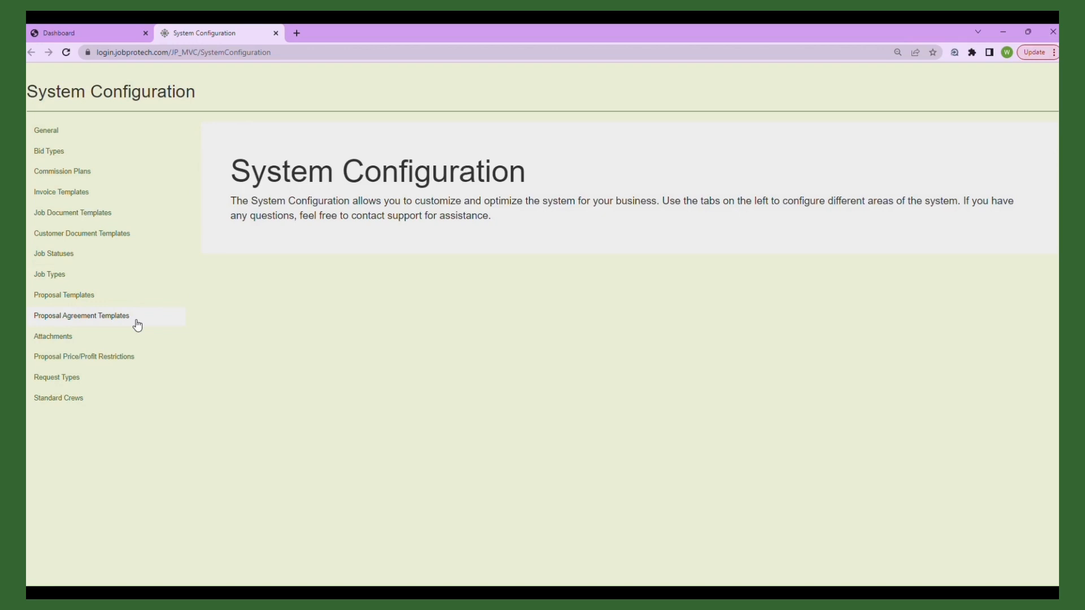
click(135, 199)
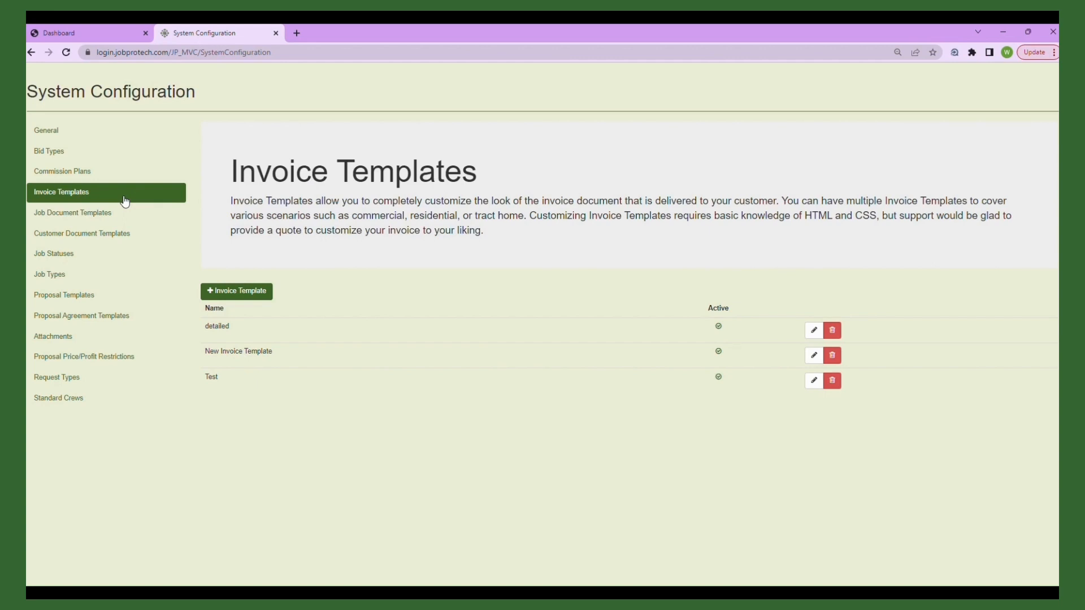
click(102, 135)
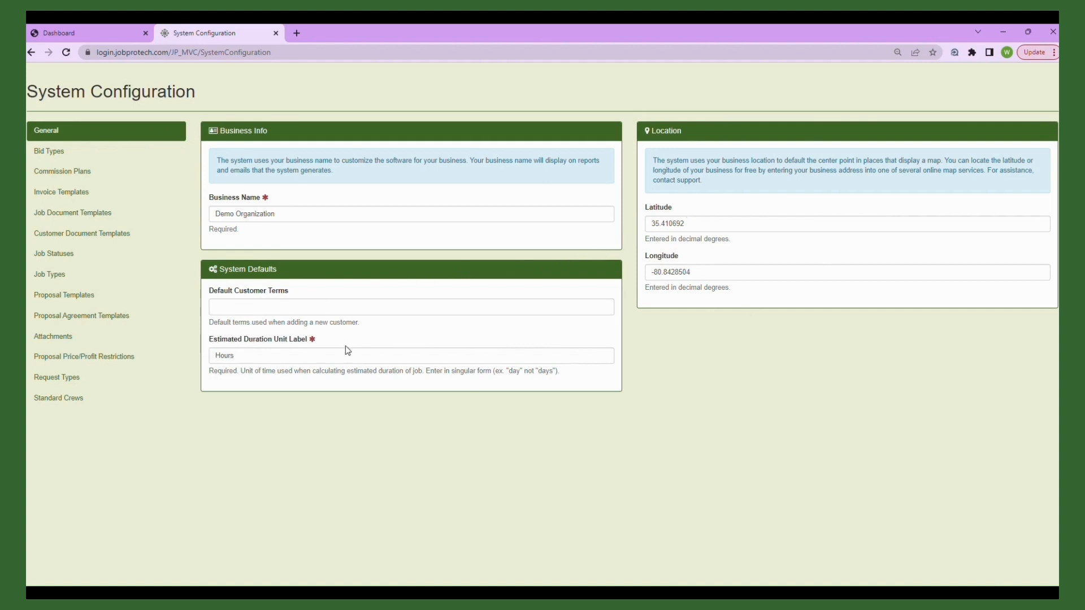
Add a bid type named "New Bid Type" in the system configuration
click(119, 160)
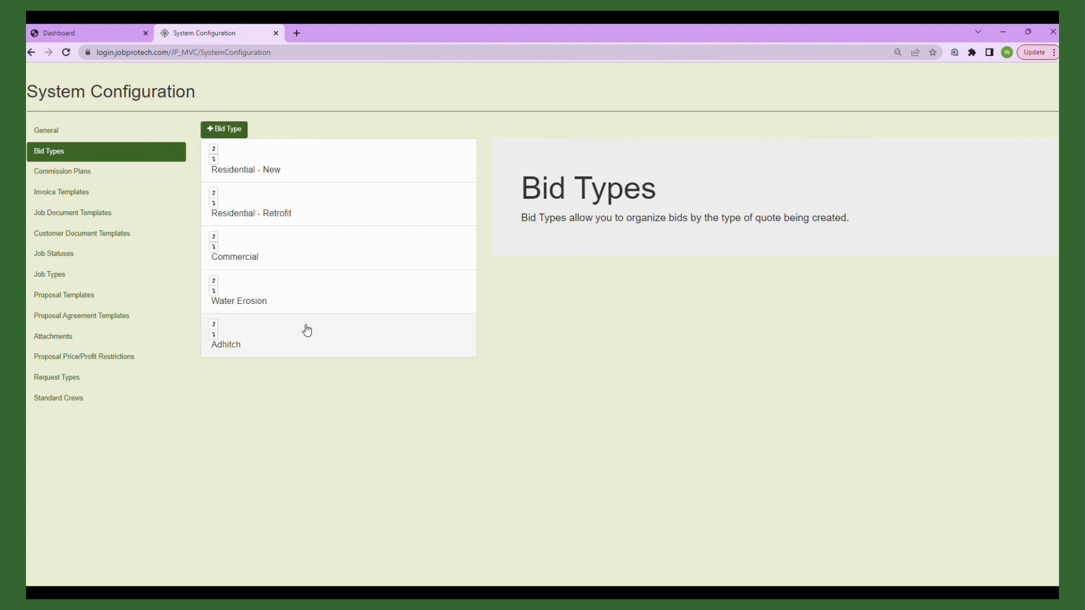
click(229, 135)
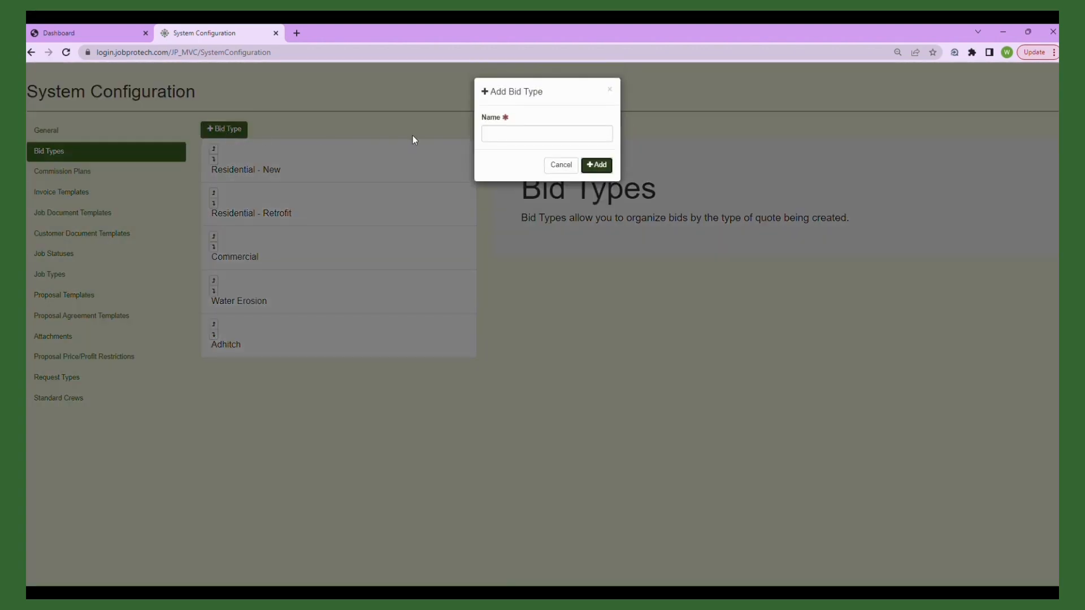
click(493, 141)
text(New Bid Type)
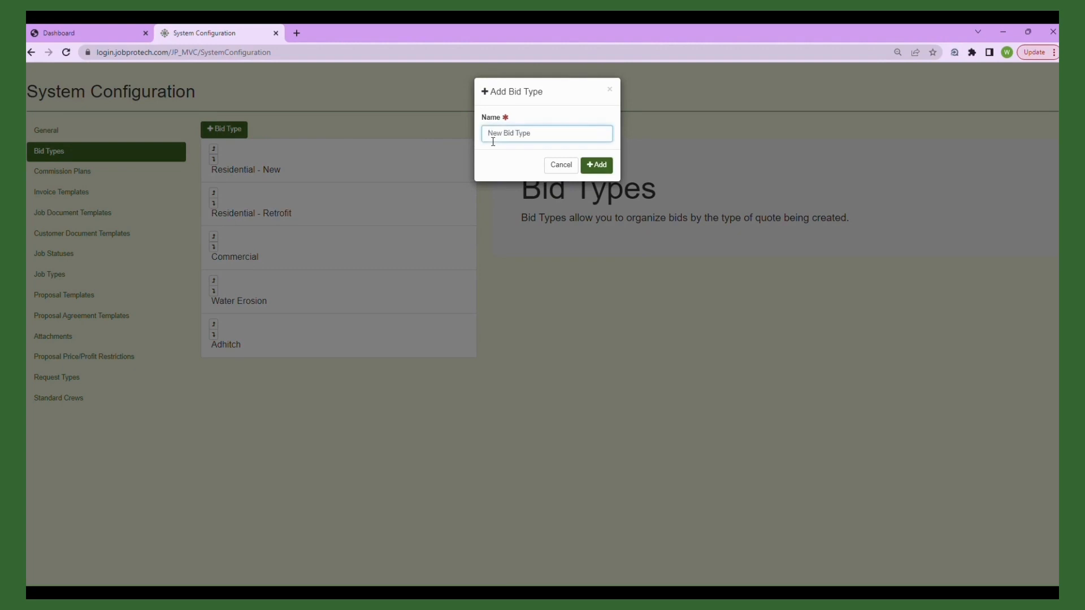
click(598, 164)
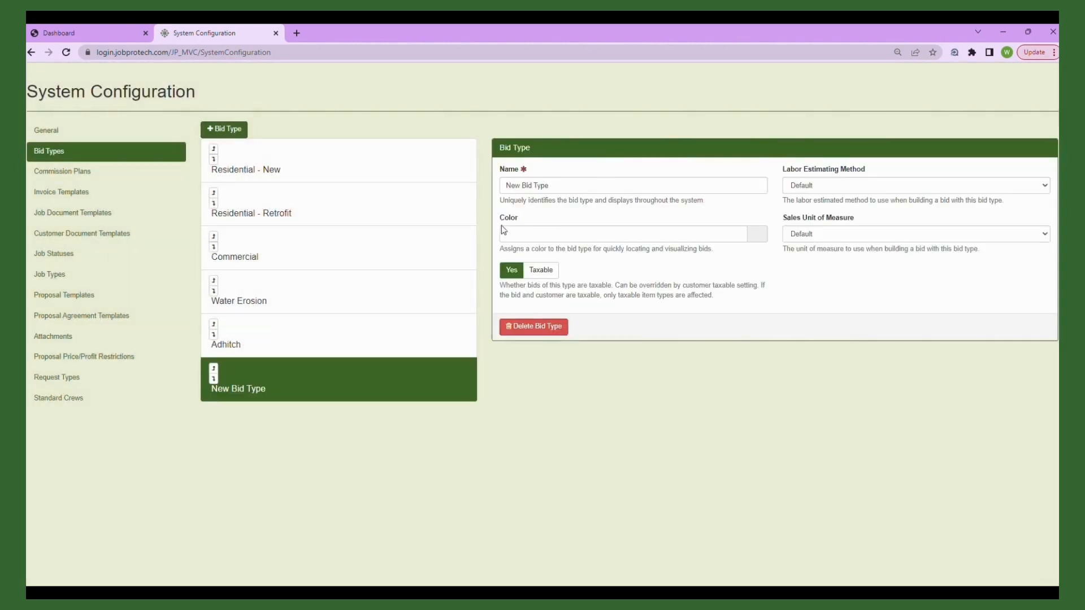
Assign the blue color #281aec to the new bid type
click(757, 234)
click(754, 261)
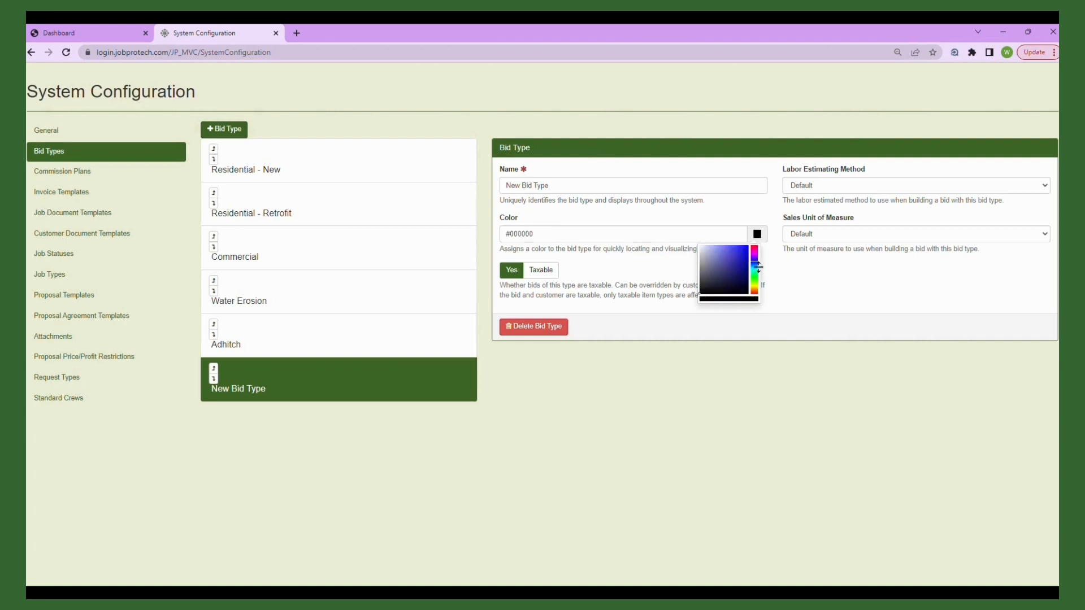
click(795, 259)
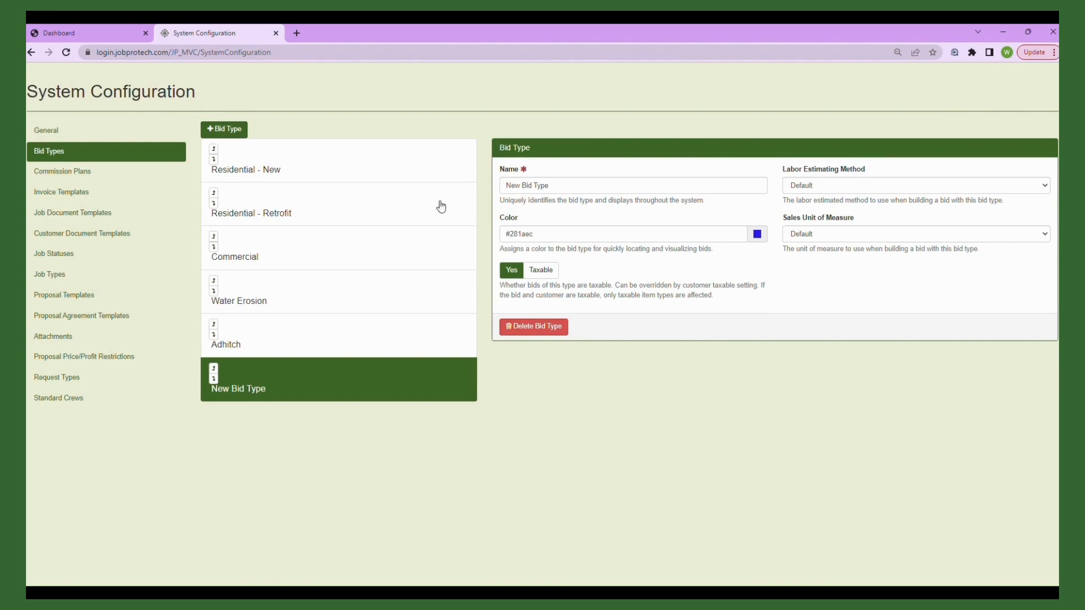
View the commission plans, and add a job status named "New Status" to the job statuses
click(135, 179)
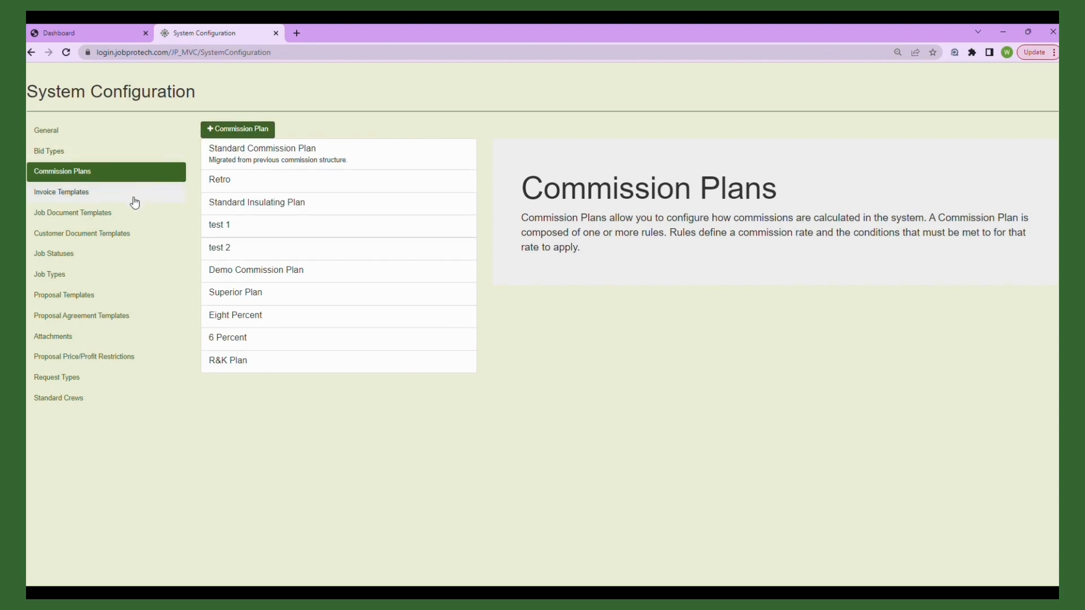
click(124, 256)
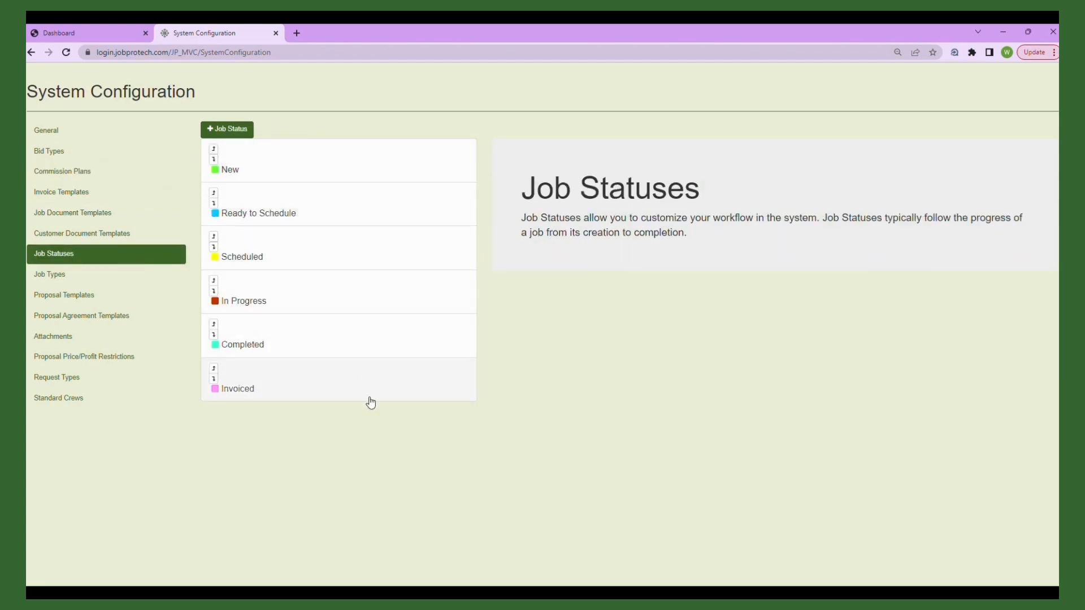
click(237, 132)
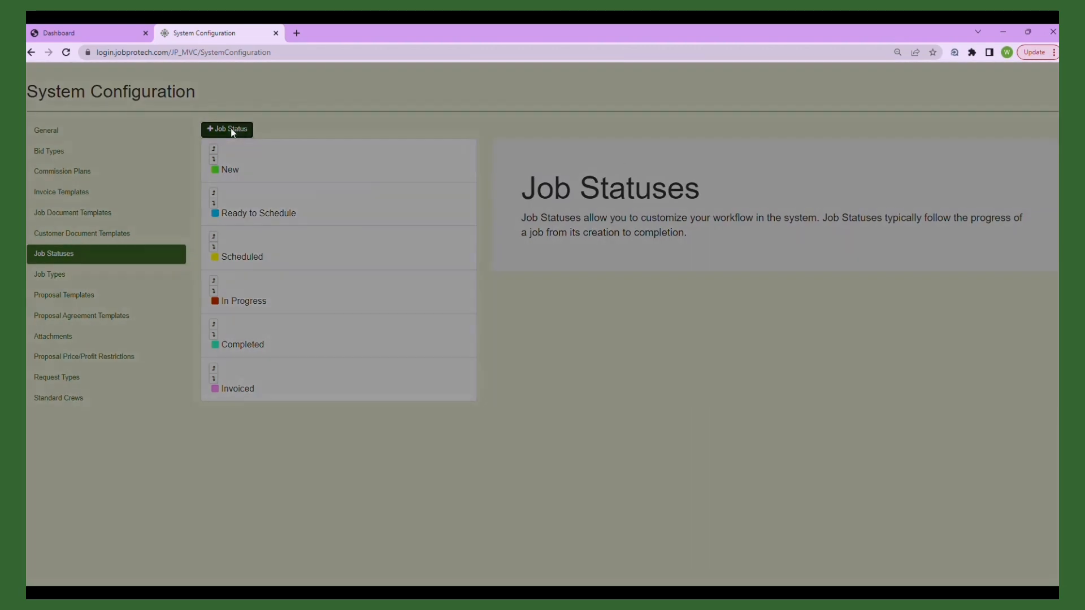
click(506, 141)
text(N)
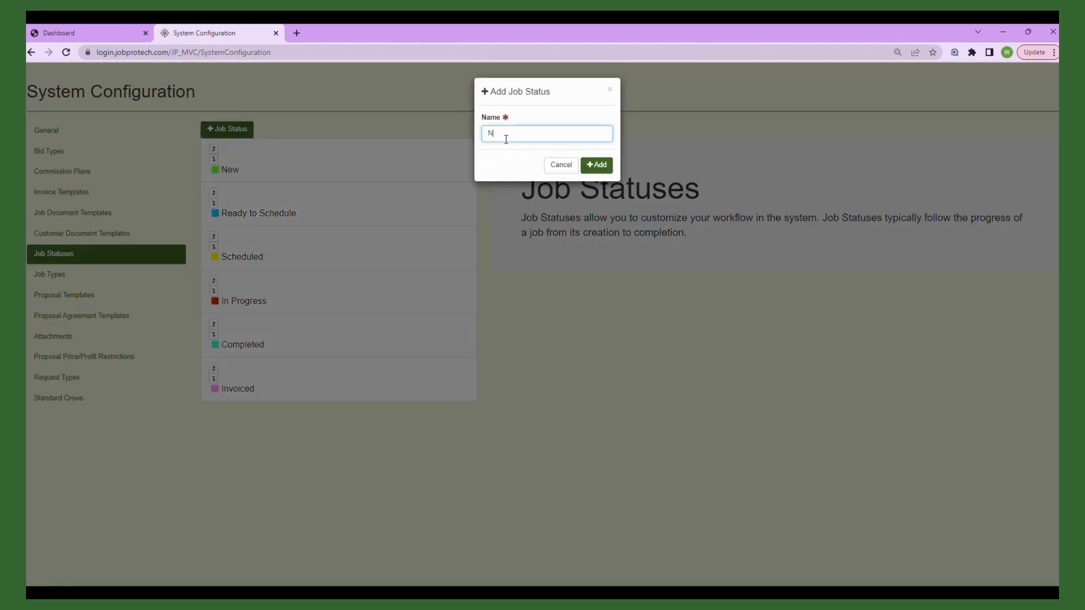
text(ew Status)
click(594, 165)
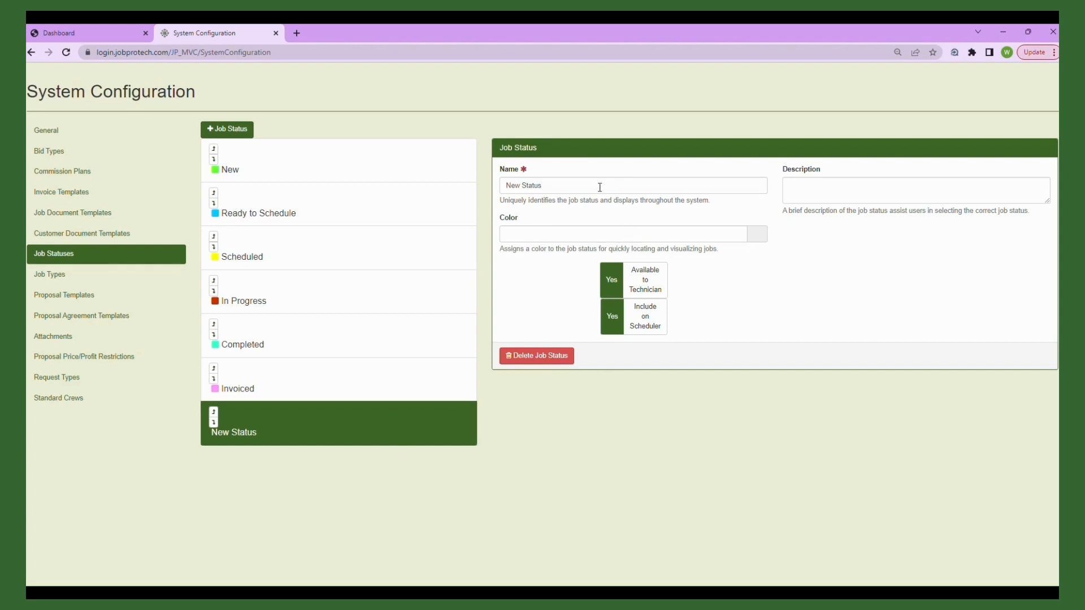
Assign the dark teal color #094b4e to the "New Status" job status
click(757, 234)
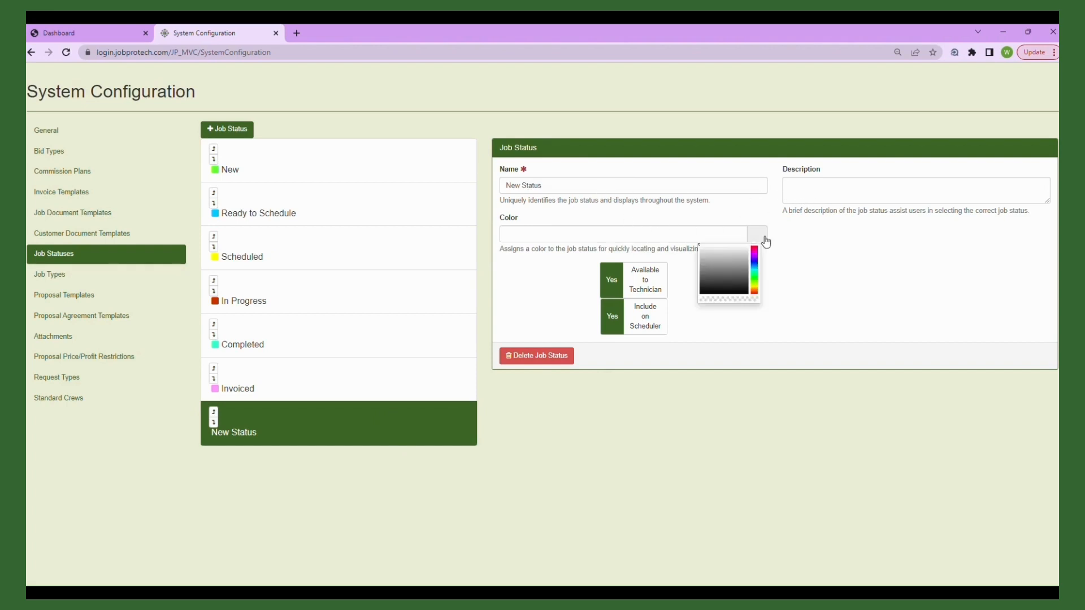
click(755, 270)
drag(727, 281, 753, 288)
click(790, 269)
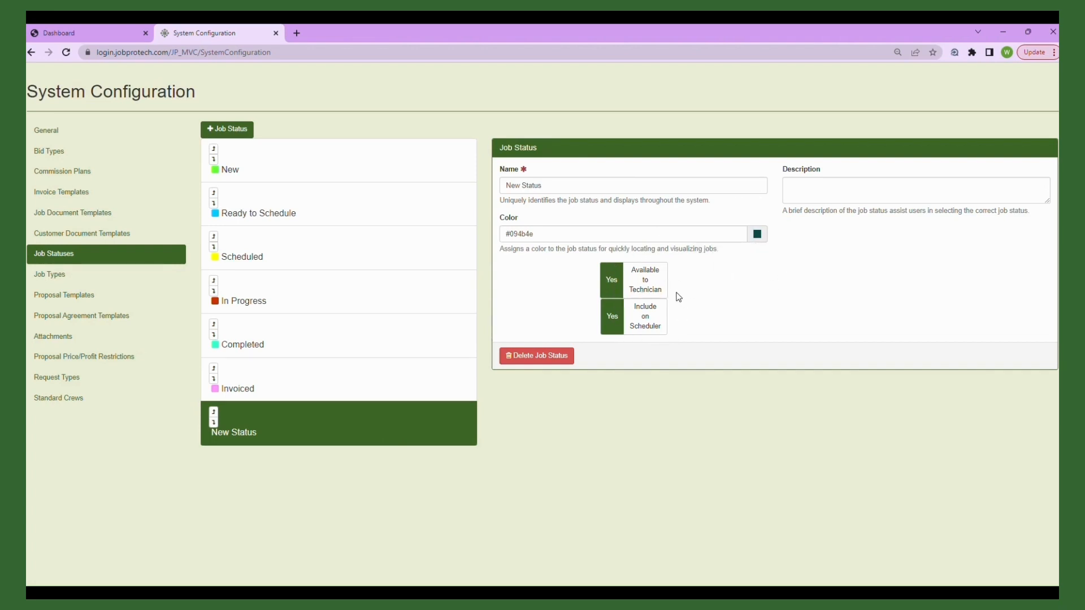
Add a job type named "New Job Type" to the job types
click(115, 277)
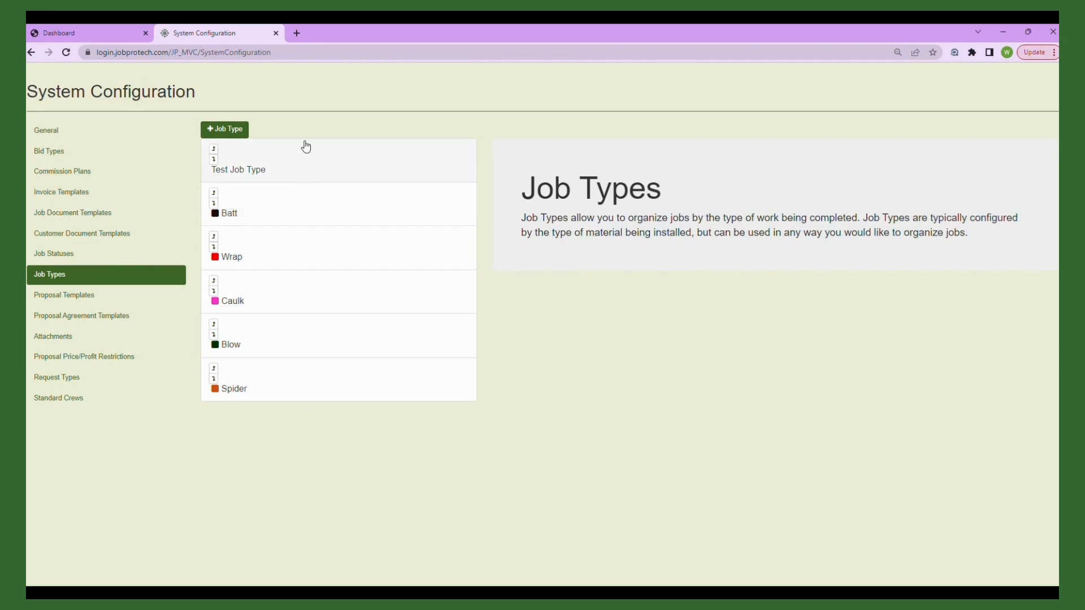
click(232, 130)
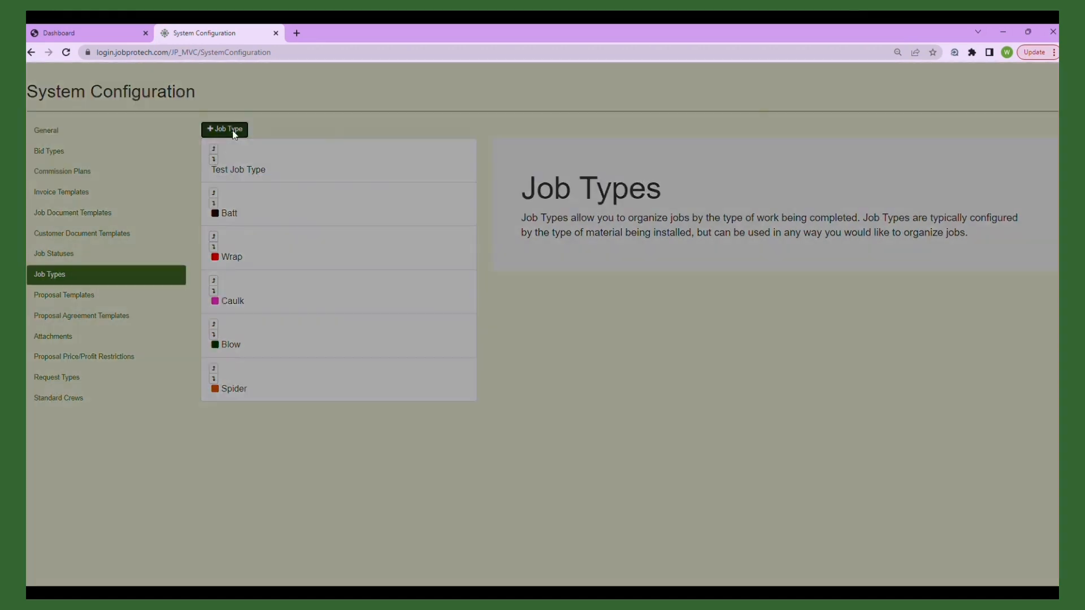
click(515, 141)
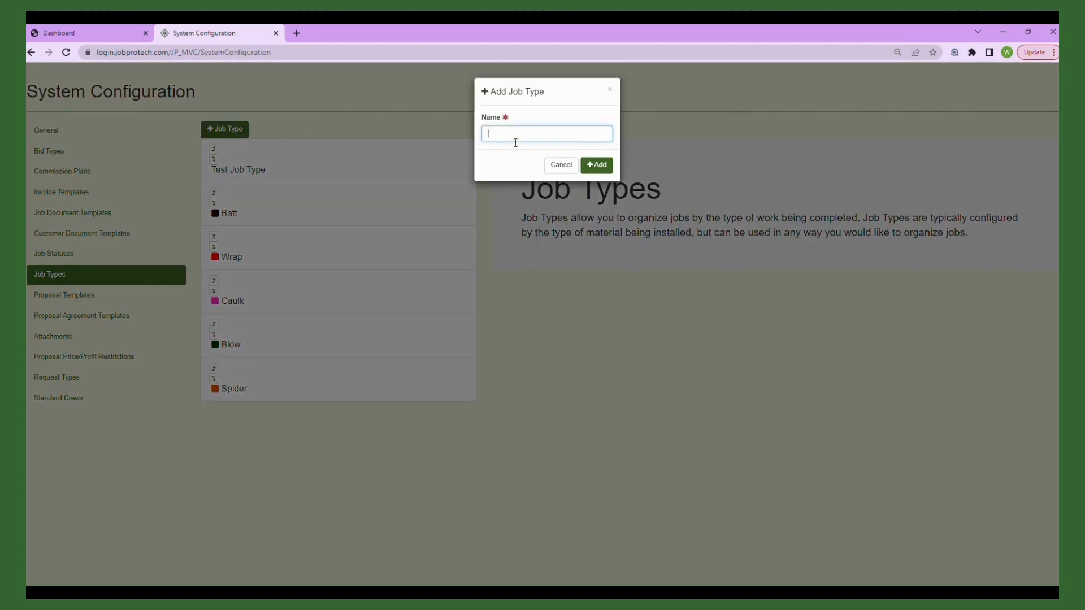
text(New Job Tyoepe)
click(596, 165)
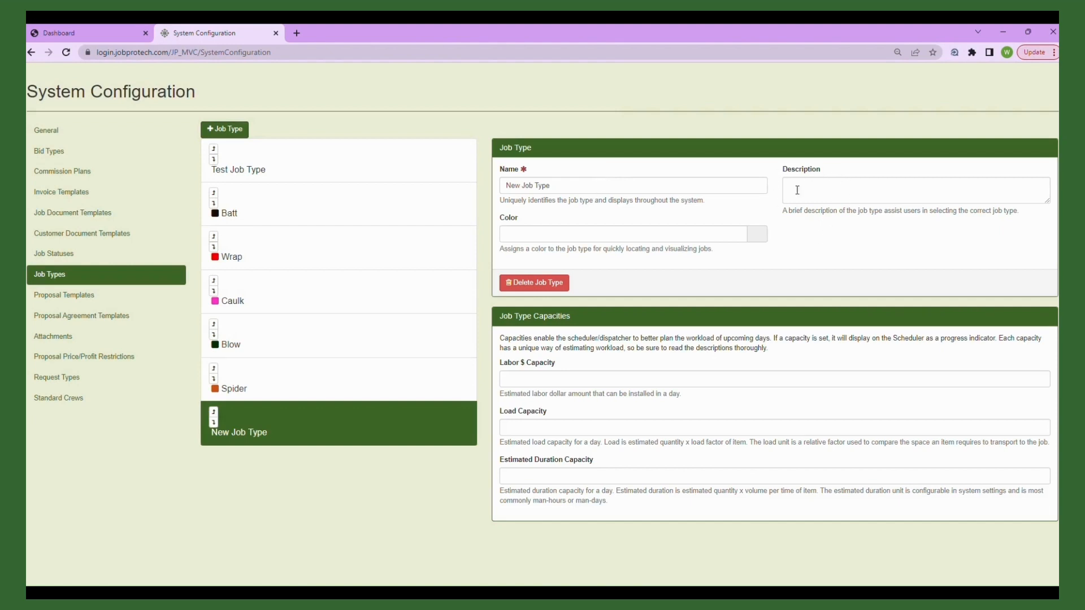
Assign the green color #28a04f to the new job type
click(758, 239)
click(755, 281)
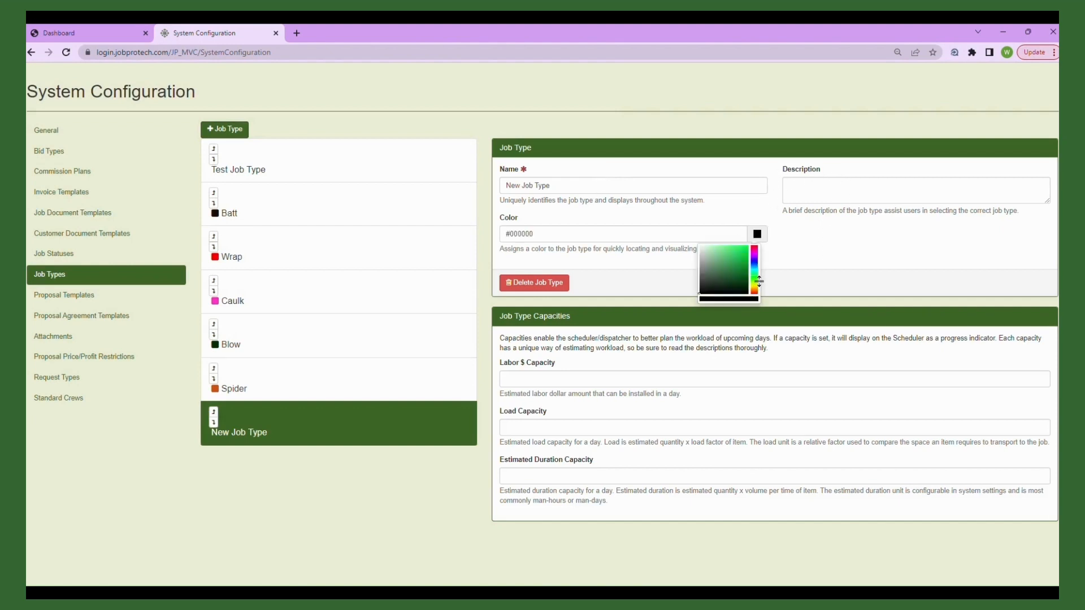
click(718, 254)
drag(728, 264, 736, 263)
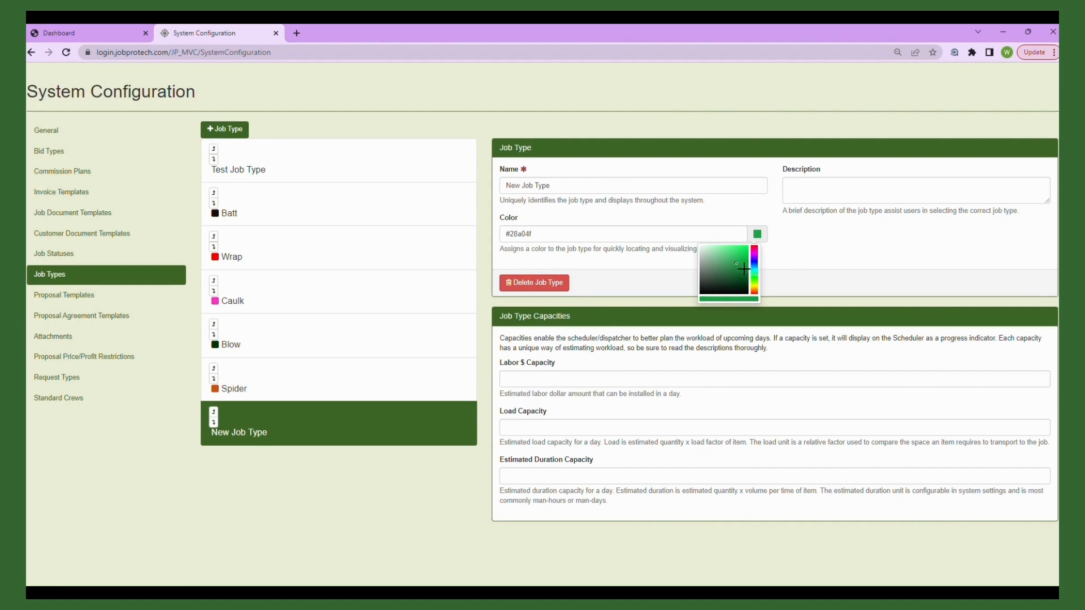
click(799, 272)
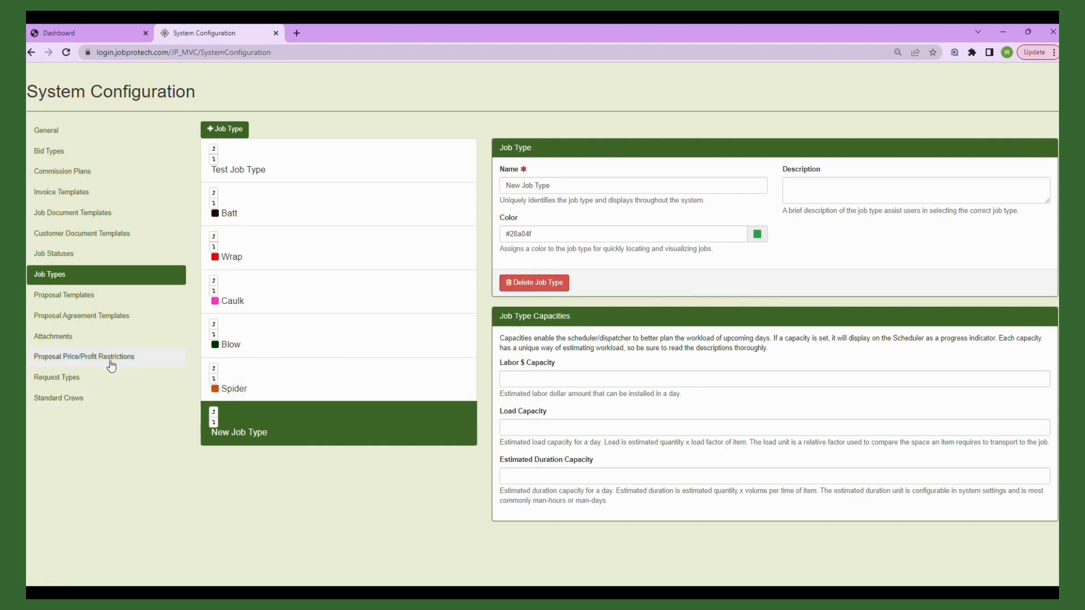
Examine the upload form for new attachments and the applicability settings of the Sealection-500-TDS.pdf attachment
click(92, 341)
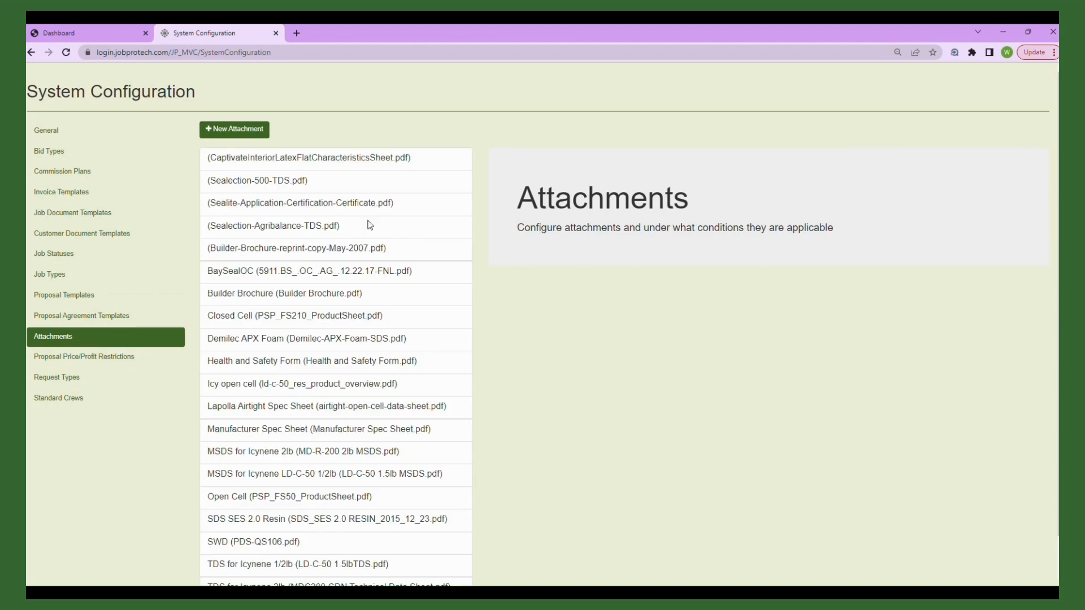
click(247, 134)
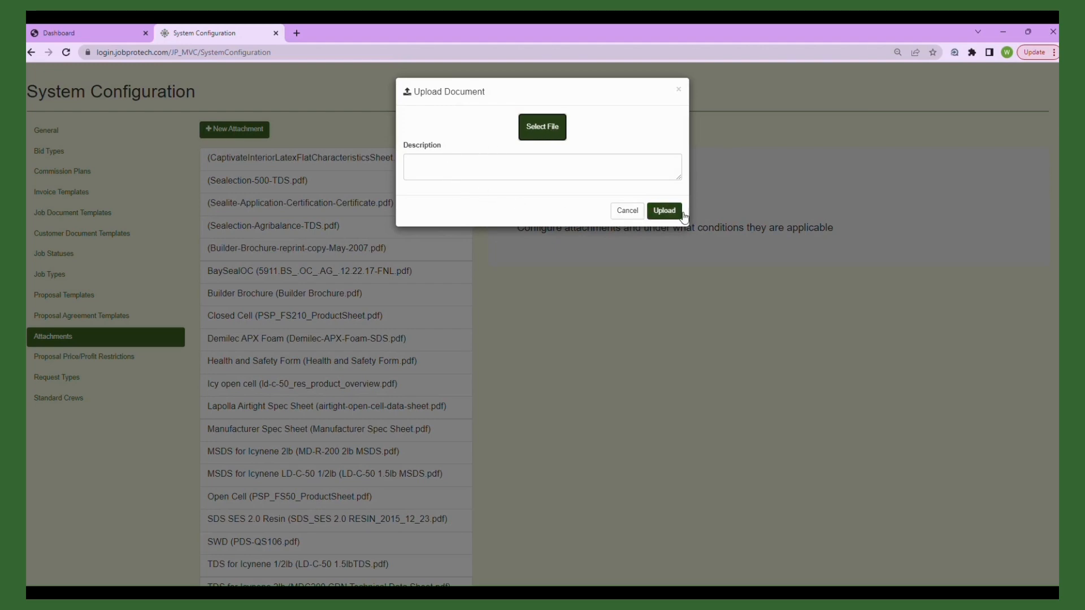
click(636, 219)
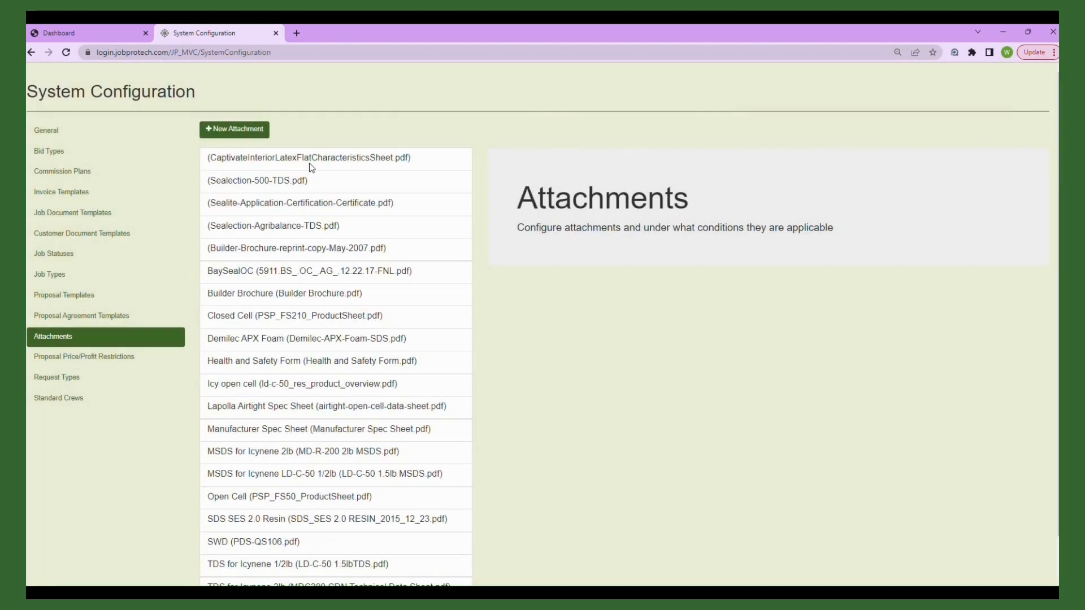
click(321, 186)
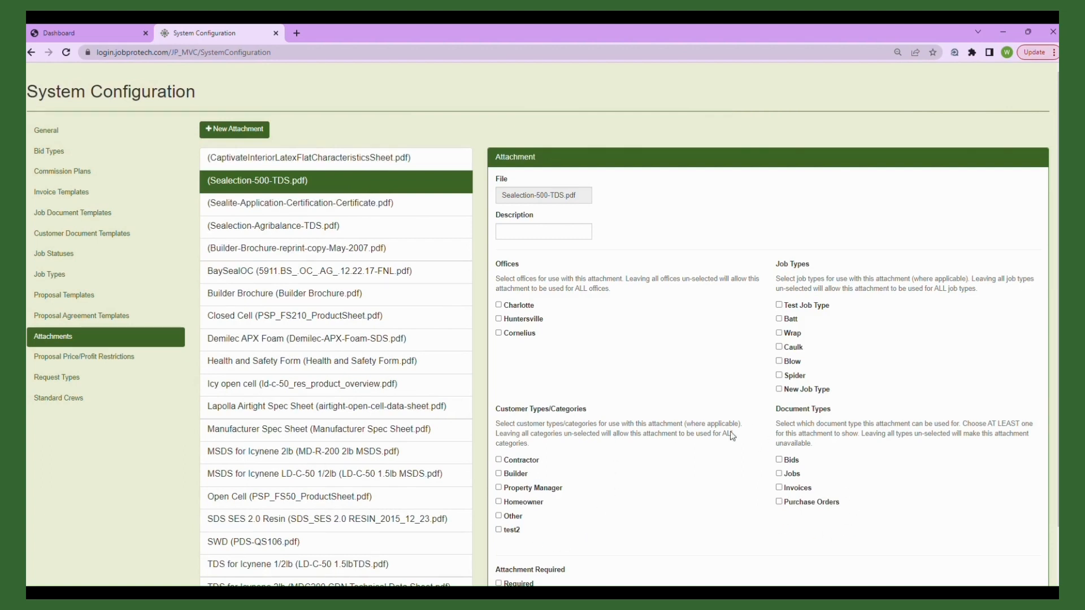
scroll(658, 422, down, 1)
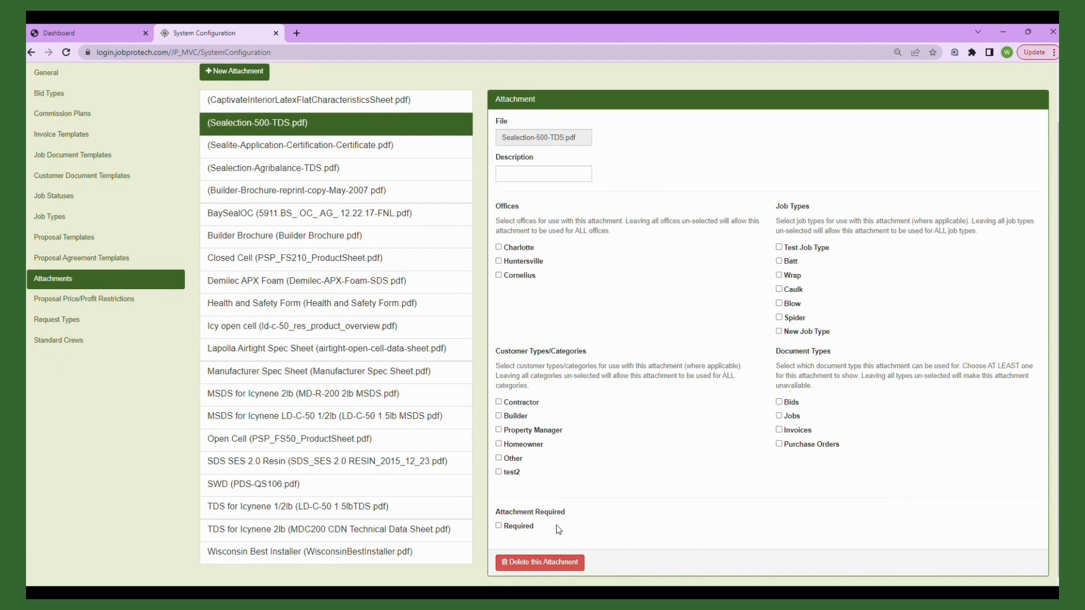
Add a resource-level proposal price restriction for the preselected employee, with a total price minimum of $0 and maximum of $10000
click(147, 300)
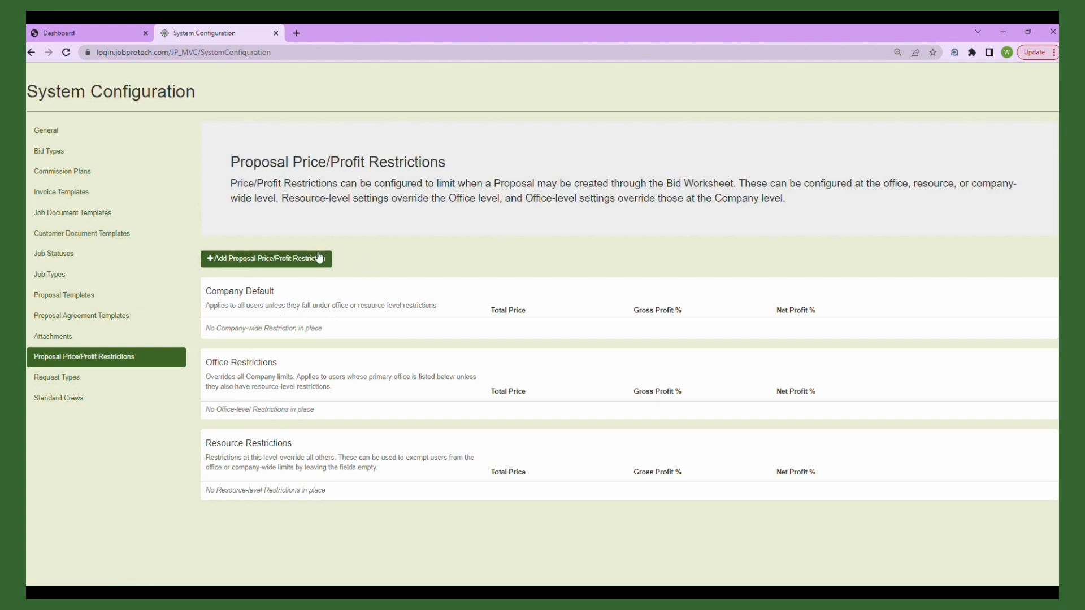
click(291, 261)
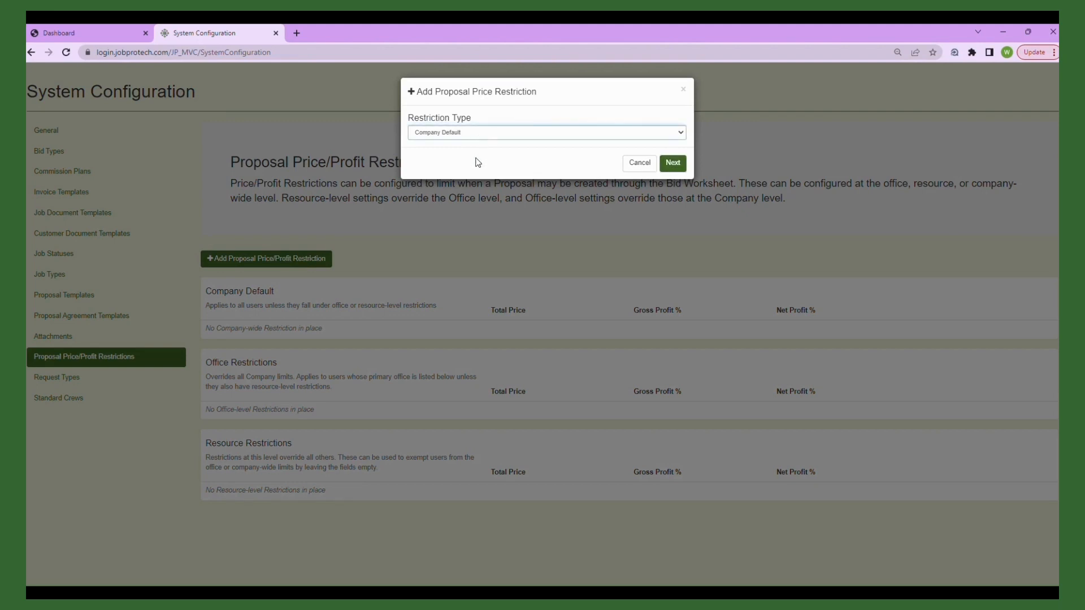
click(478, 163)
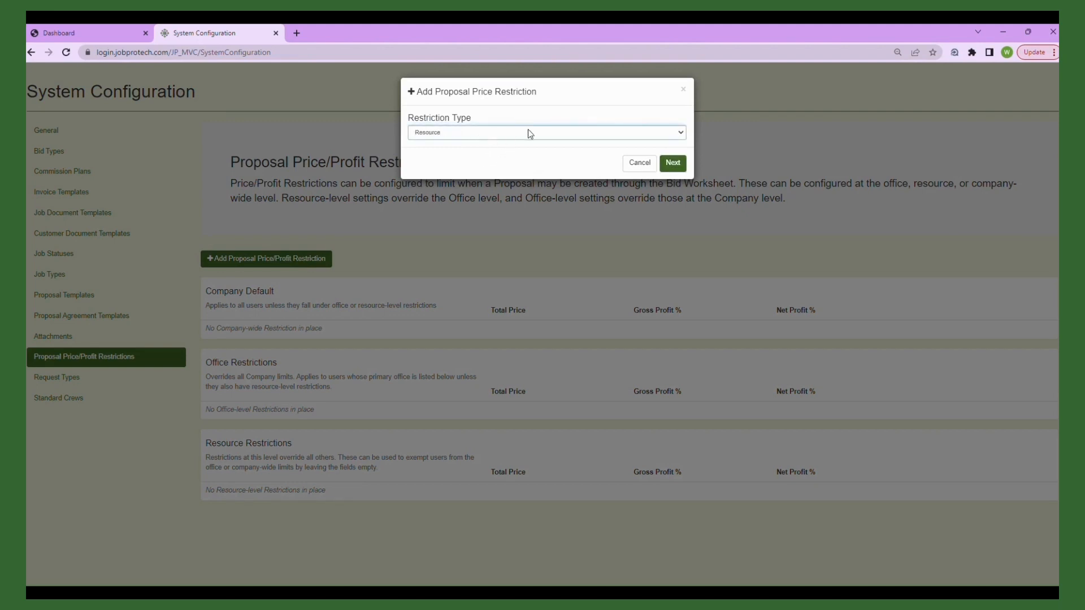
click(682, 166)
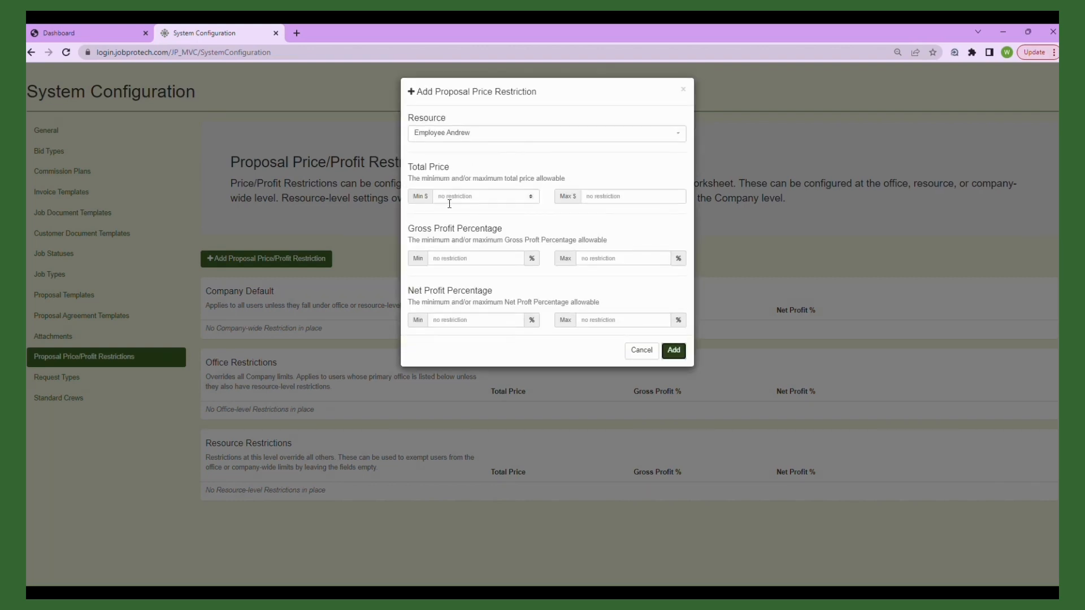
click(480, 200)
text(0)
click(611, 199)
text(10000)
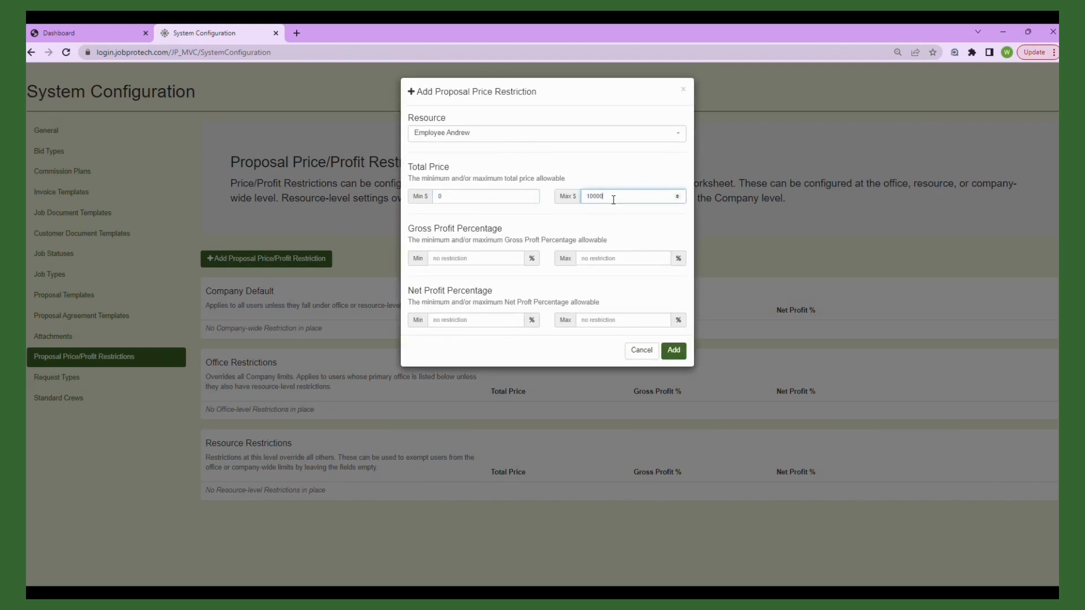
click(681, 353)
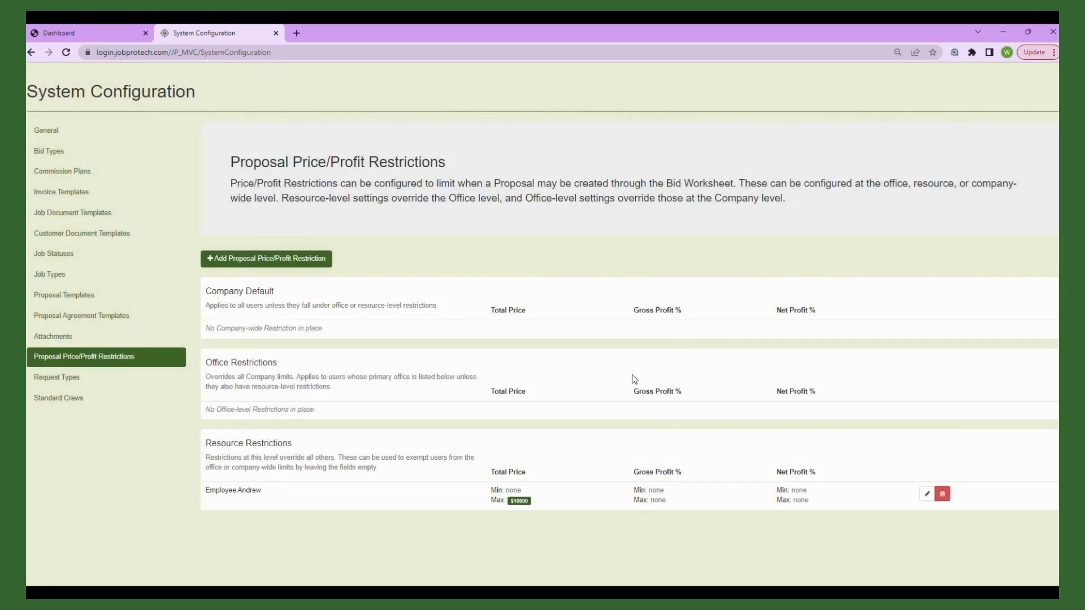
Add a request type named "New Request Type" to the request types
click(103, 377)
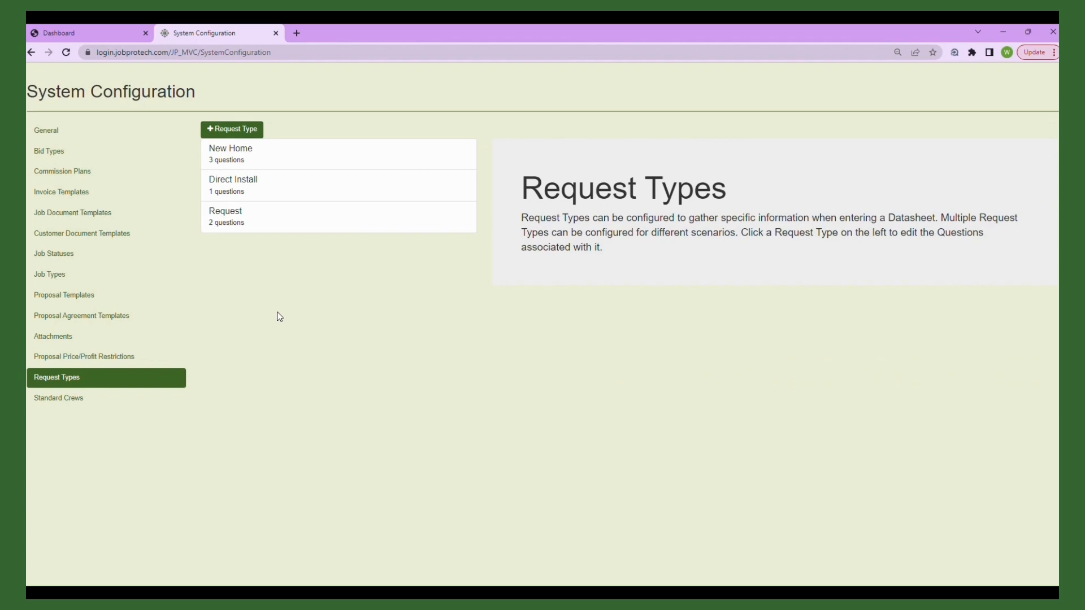
click(235, 130)
text(N)
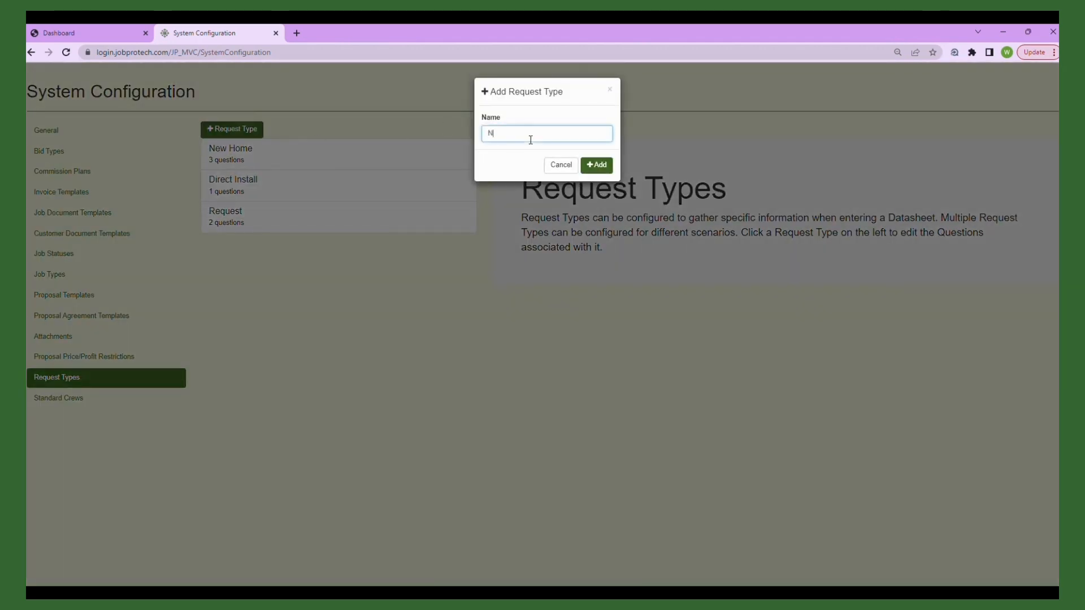
text(ew Request Type)
click(597, 164)
Add the required Text Only question "Is this a new home?" to the new request type
click(532, 315)
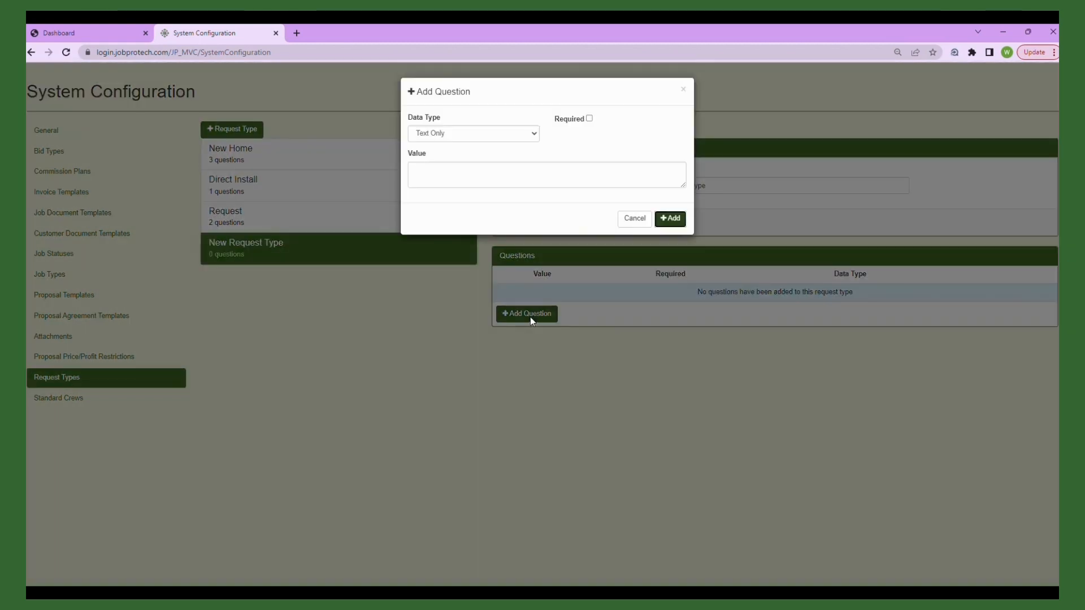
click(589, 119)
click(504, 185)
text(Is this a new customer?)
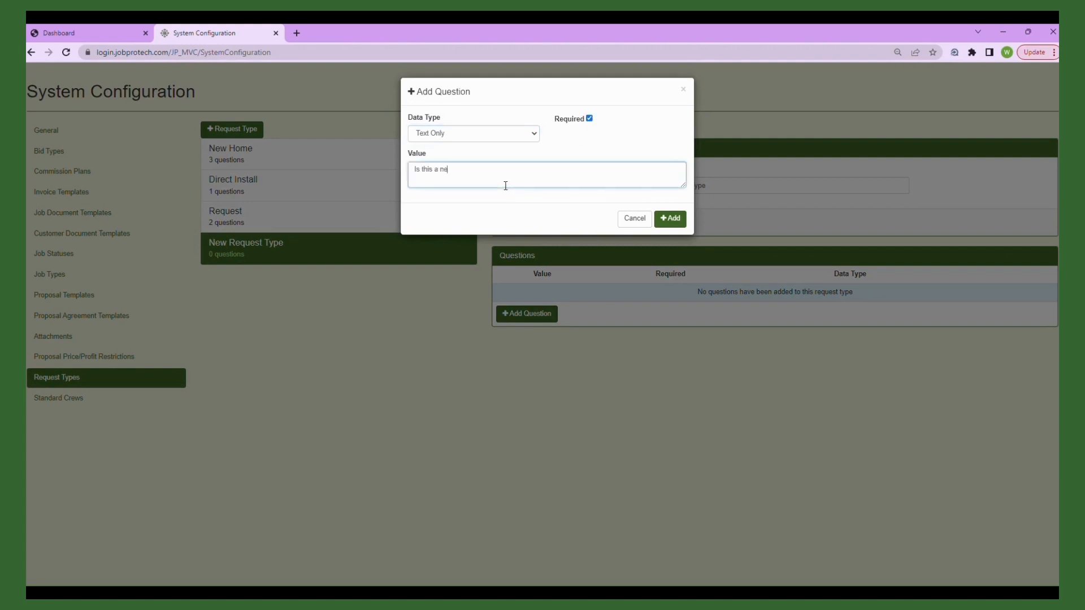
click(670, 220)
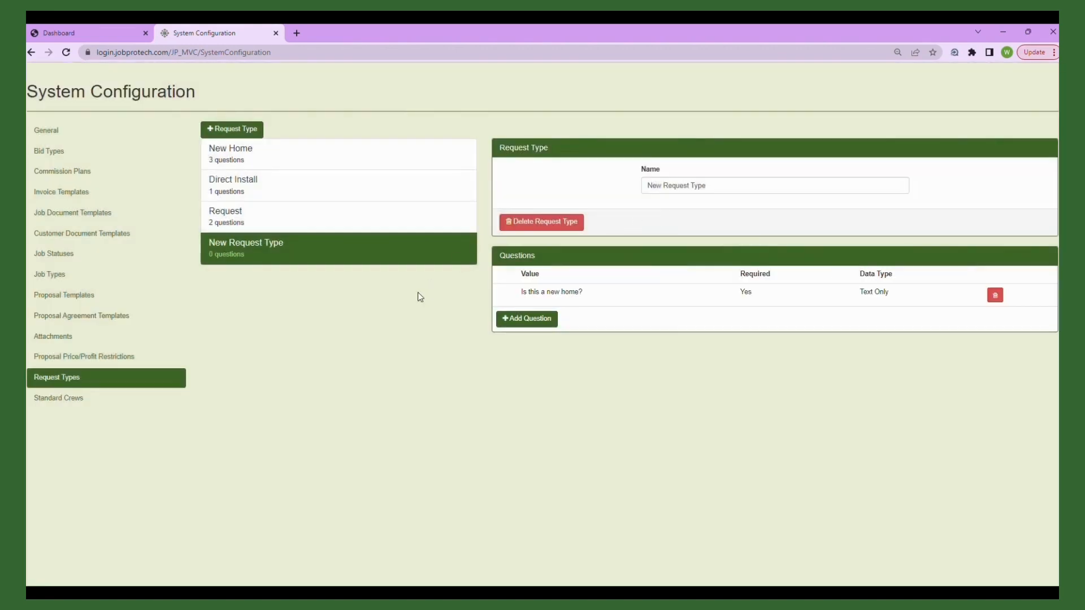
Start a new standard crew for the Huntersville office with the Default Crew, Delivery Crew and Installation Crew options set to Yes
click(122, 405)
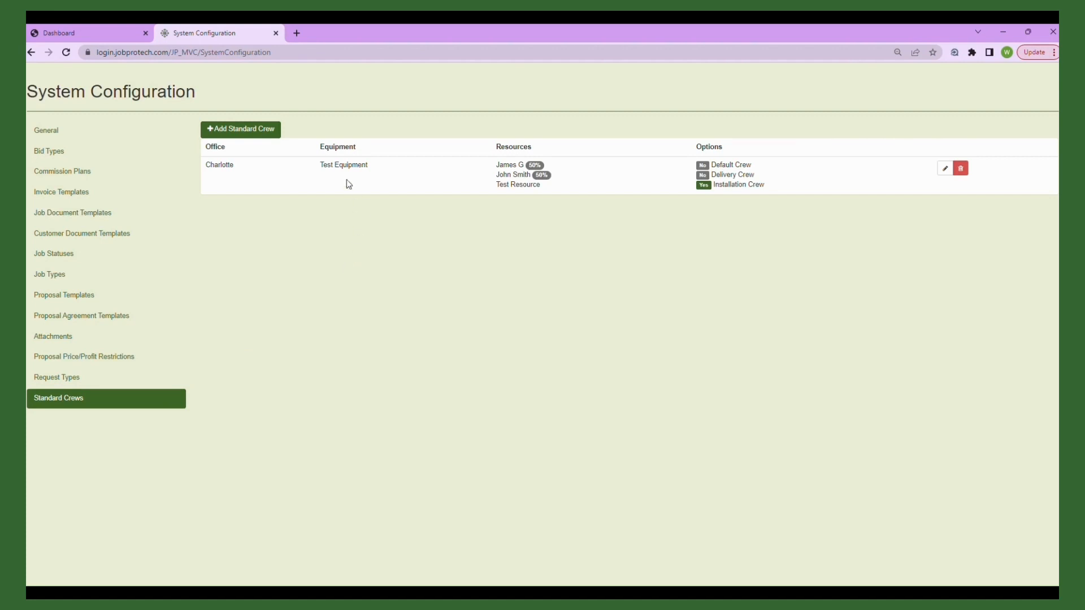
click(266, 128)
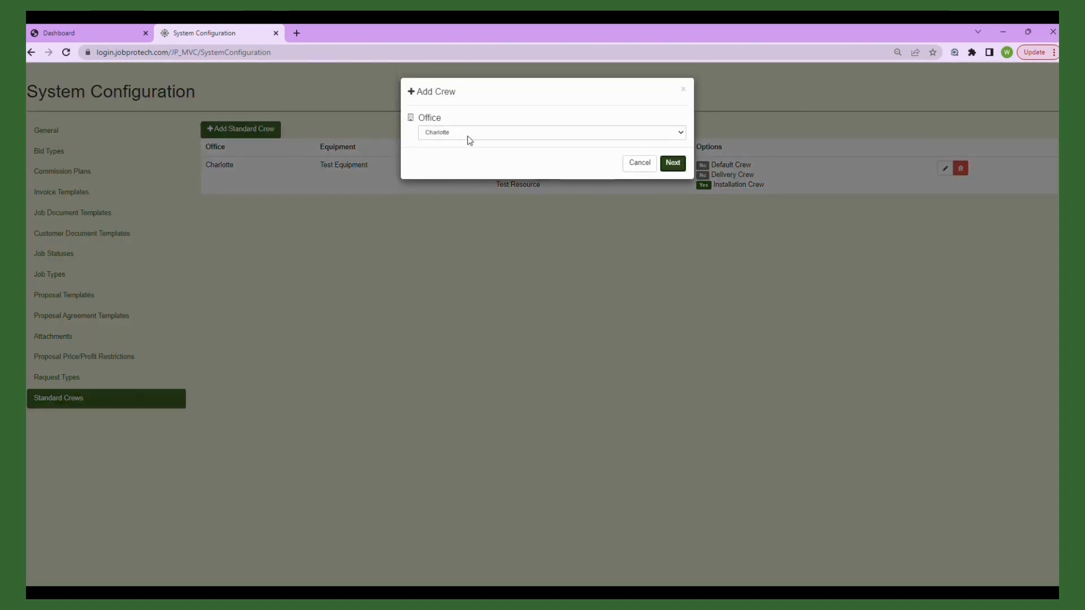
click(468, 136)
click(477, 154)
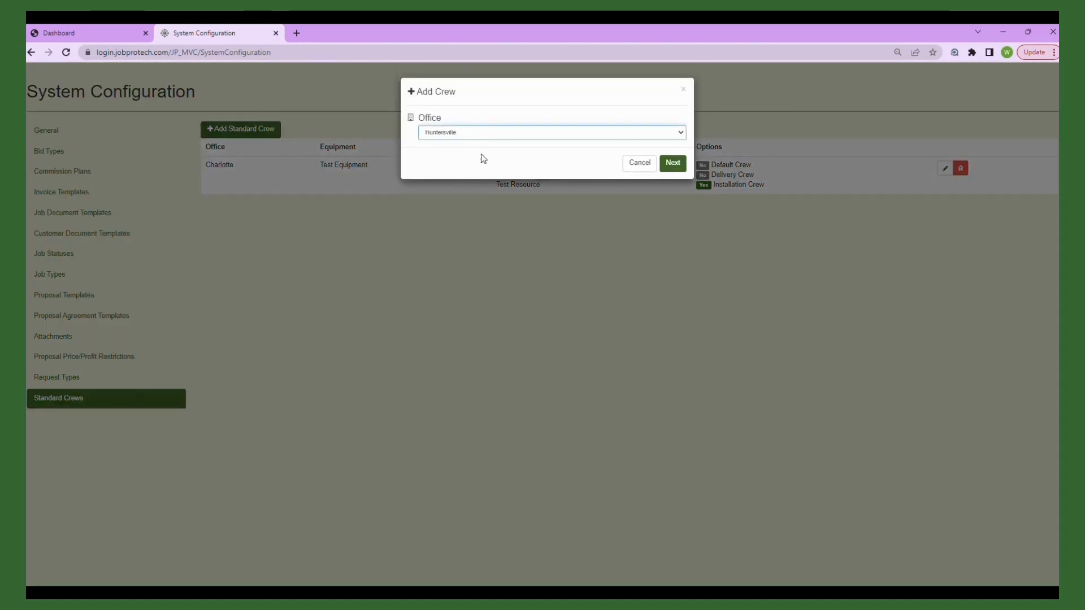
click(682, 166)
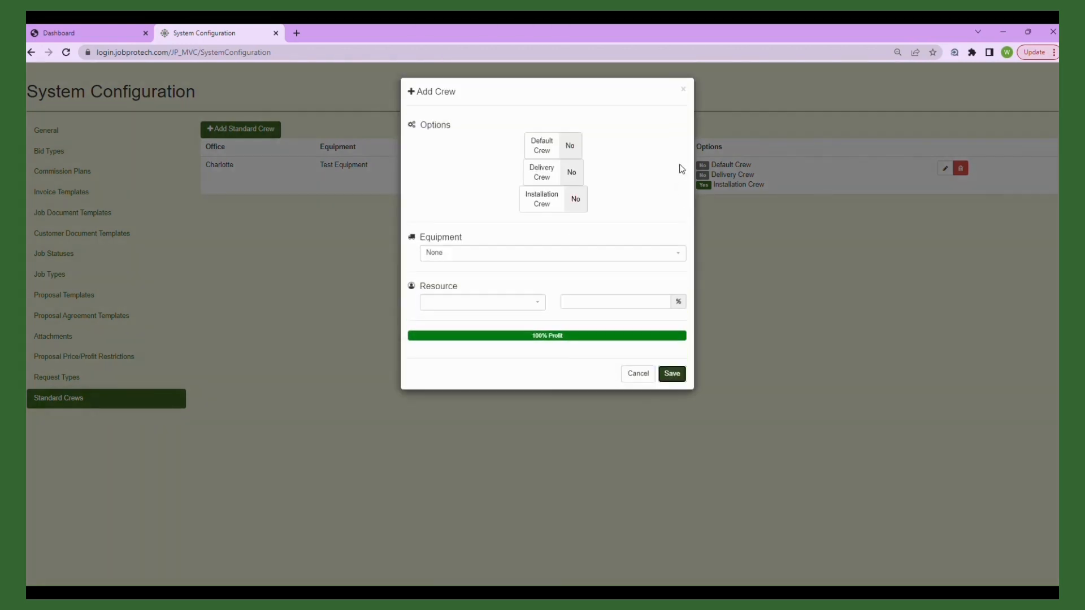
click(556, 154)
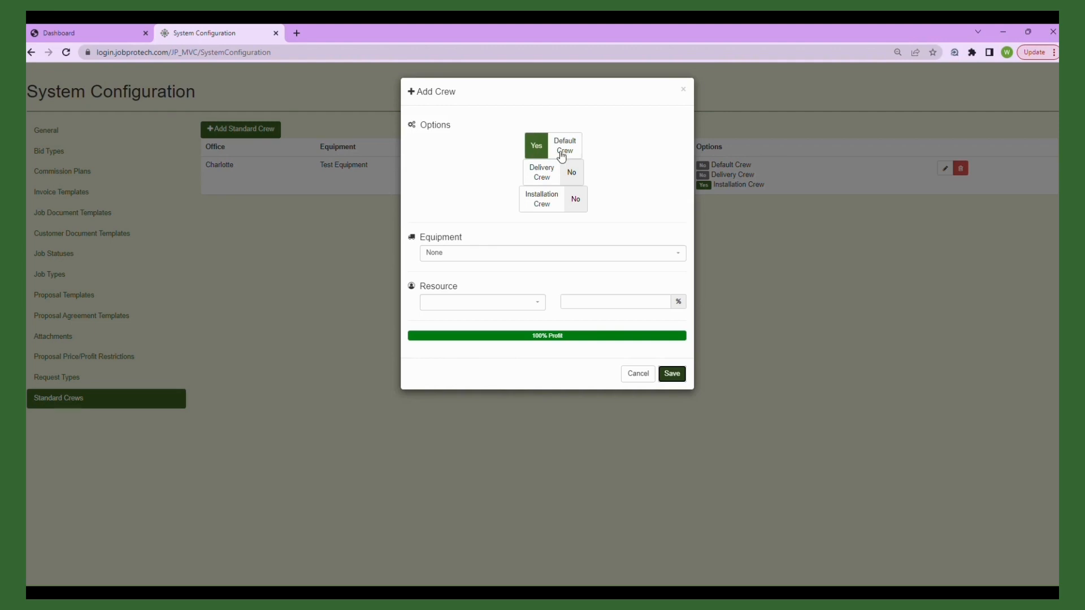
click(563, 181)
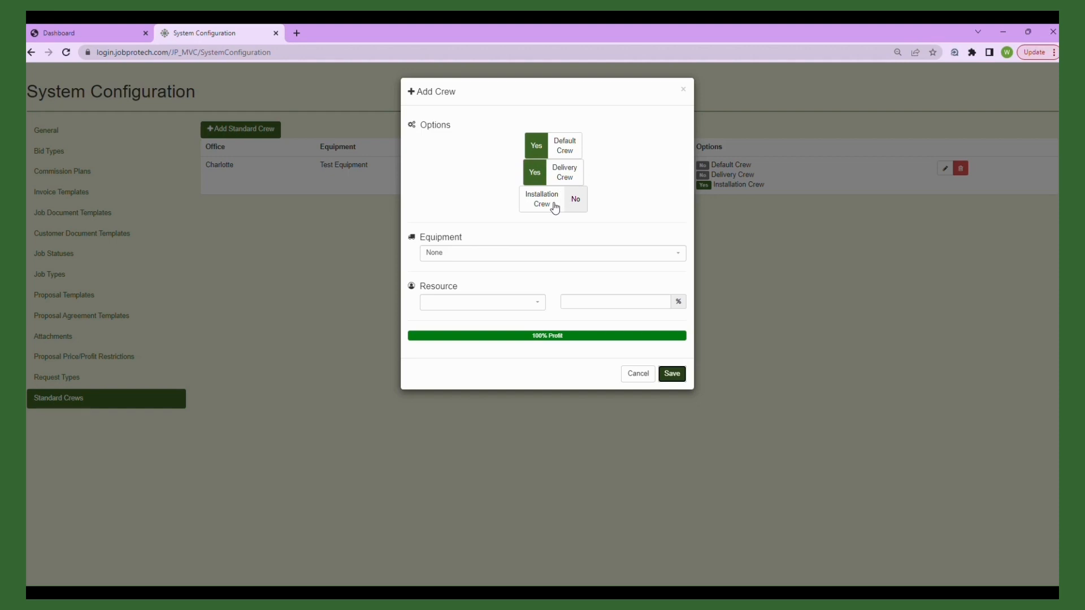
click(555, 208)
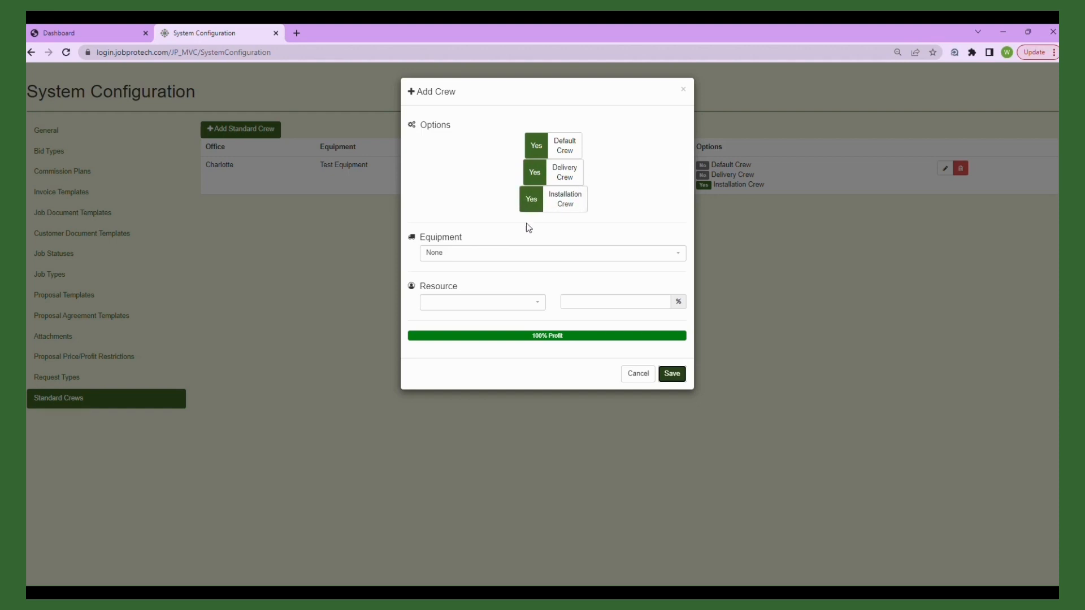
Assign Trailer 45 as the crew's equipment and add two employees as its resources
click(490, 254)
click(480, 301)
click(438, 306)
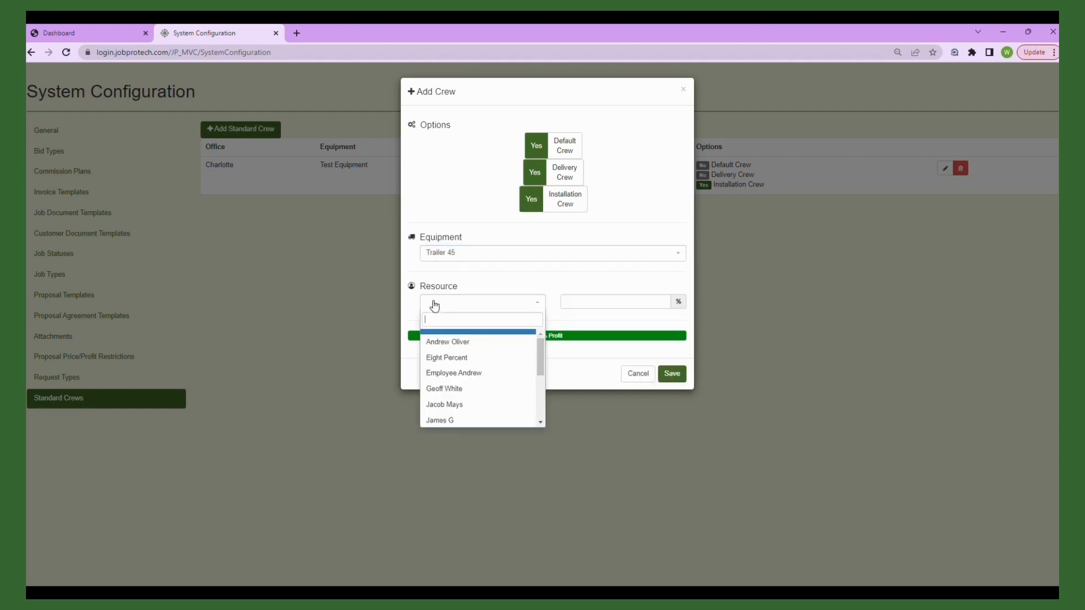
click(475, 342)
click(458, 339)
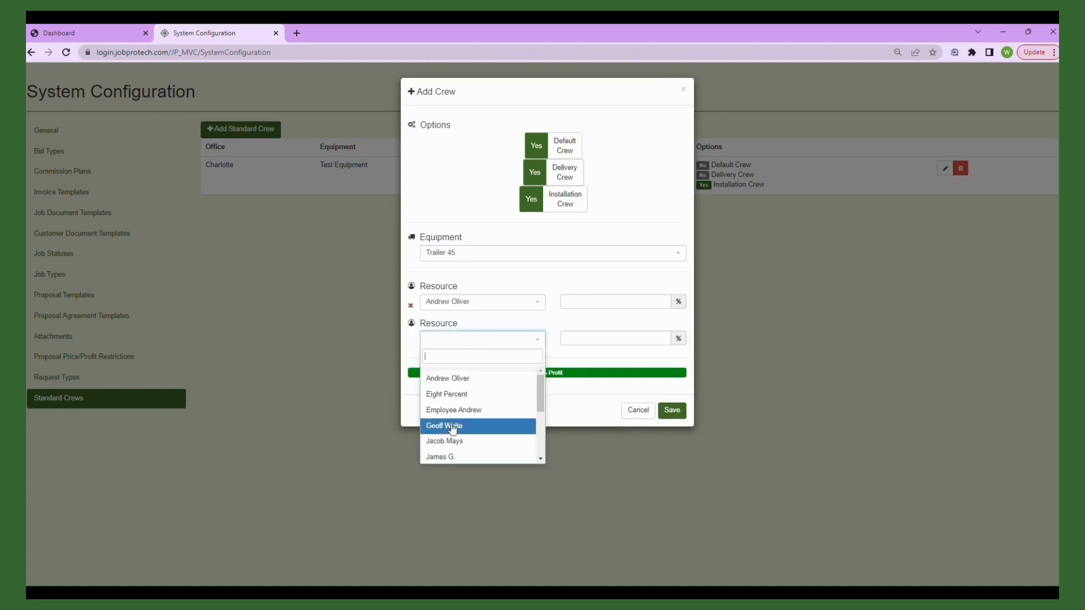
click(450, 441)
Set the first crew resource to 60% and the second to 40%, save the crew and return to the Dashboard
click(613, 302)
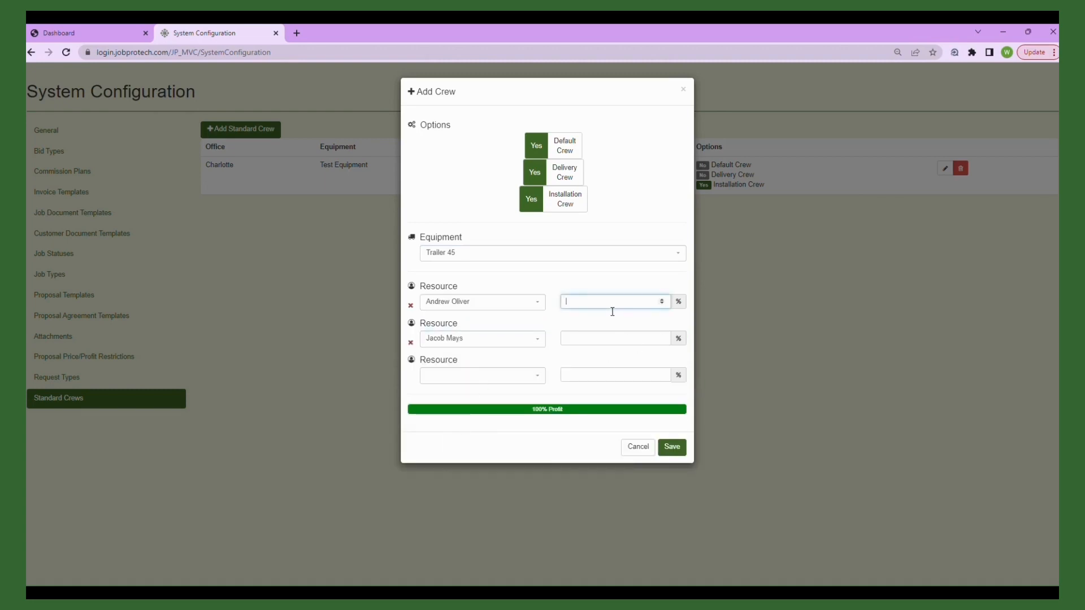
text(60)
key(Tab)
key(Tab)
text(40)
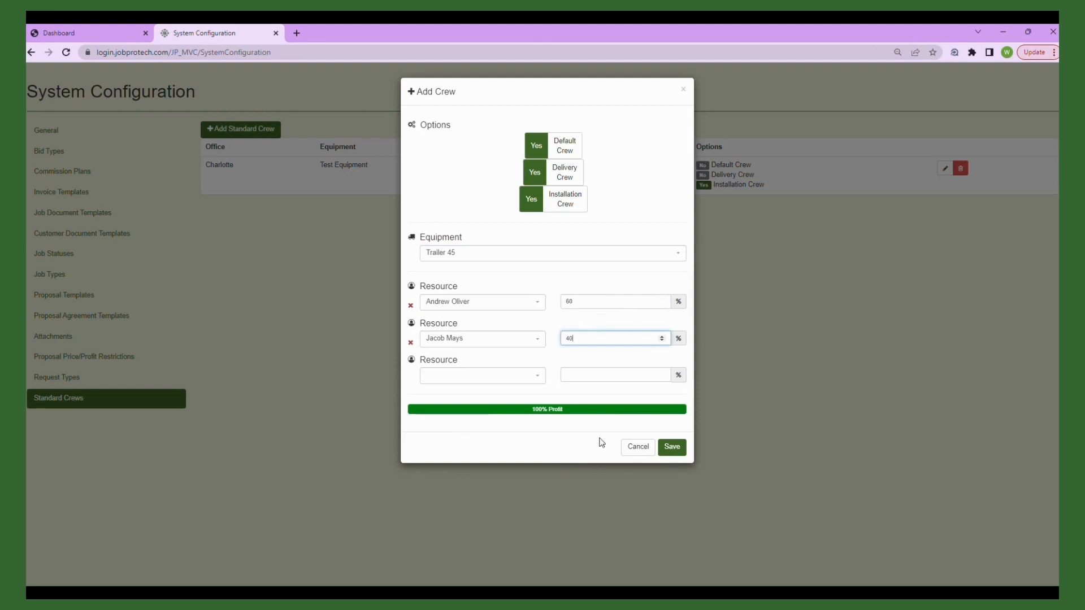
click(671, 447)
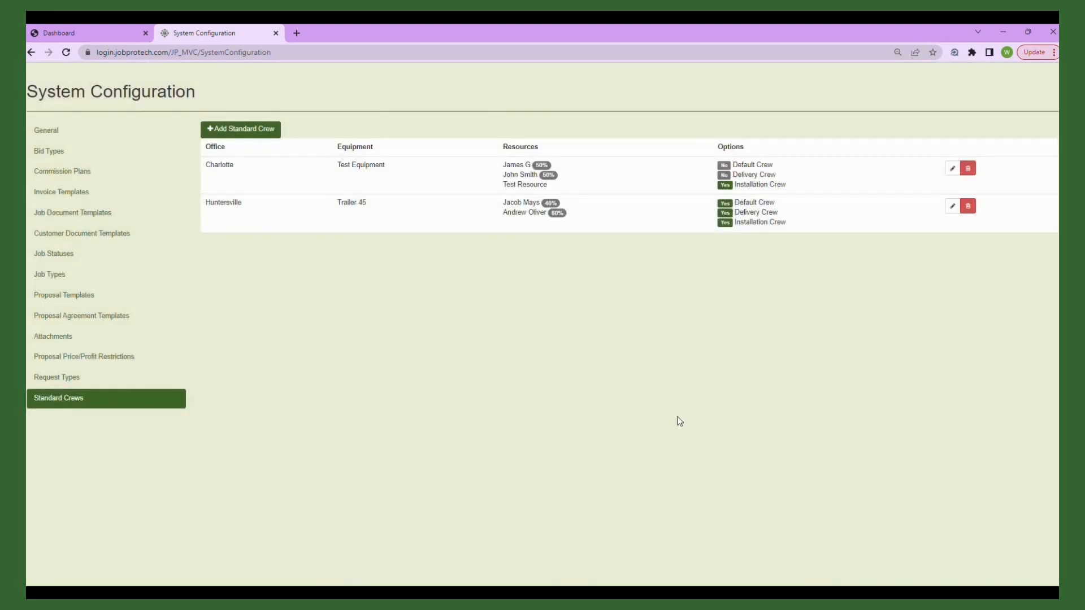
click(53, 32)
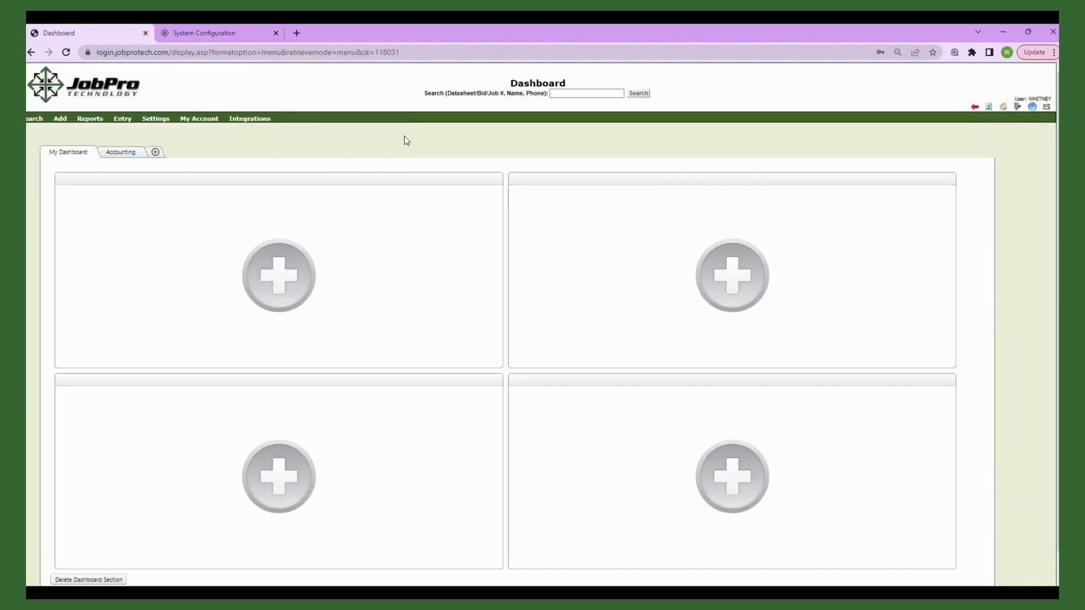